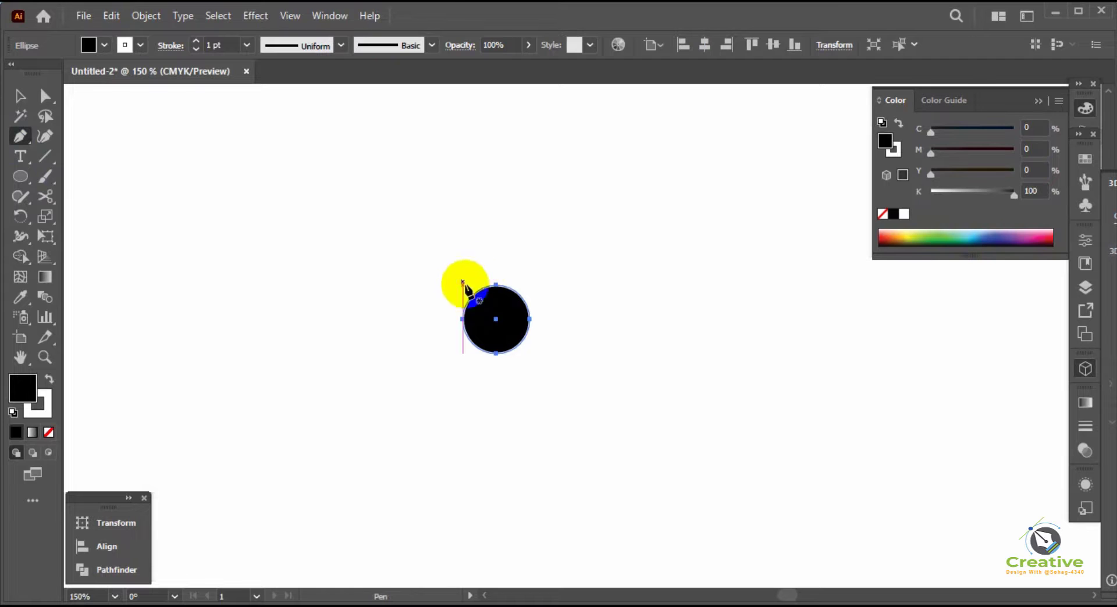
{"action": "left_click", "coordinate": [477, 297]}
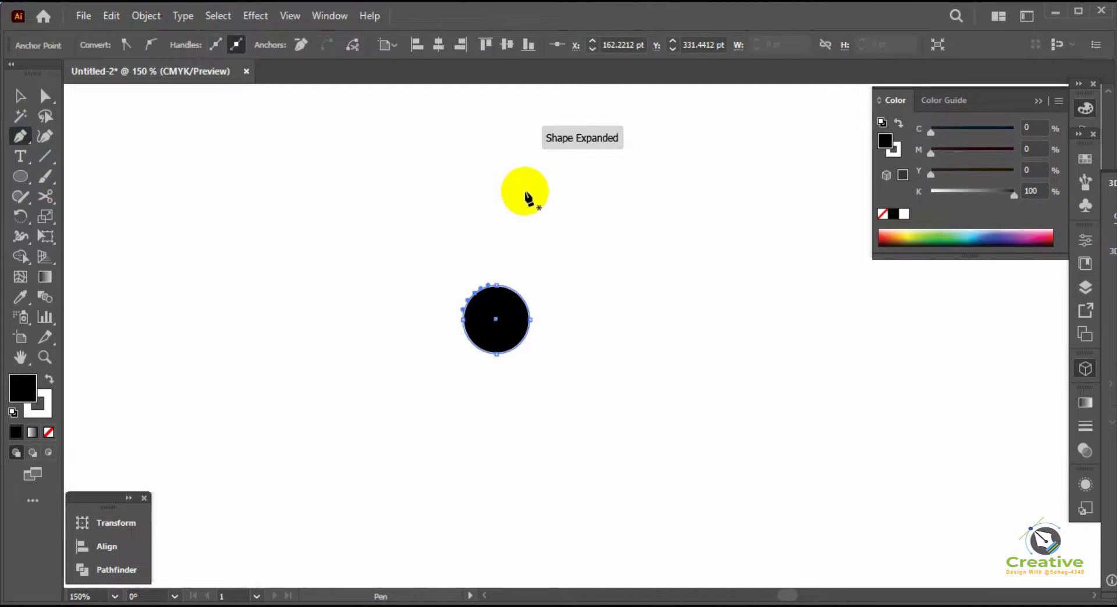
{"action": "key", "text": "a"}
{"action": "left_click", "coordinate": [472, 280]}
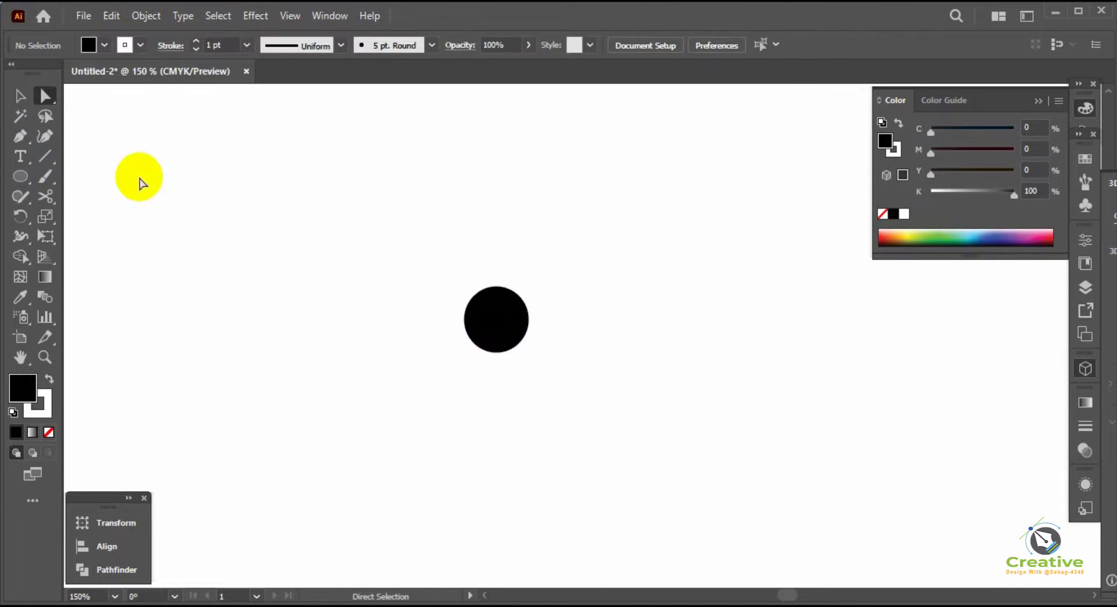
Step: Draw a closed teardrop petal about 83 pt tall with the Pen tool, rising from the black circle's upper-left edge
{"action": "left_click", "coordinate": [19, 136]}
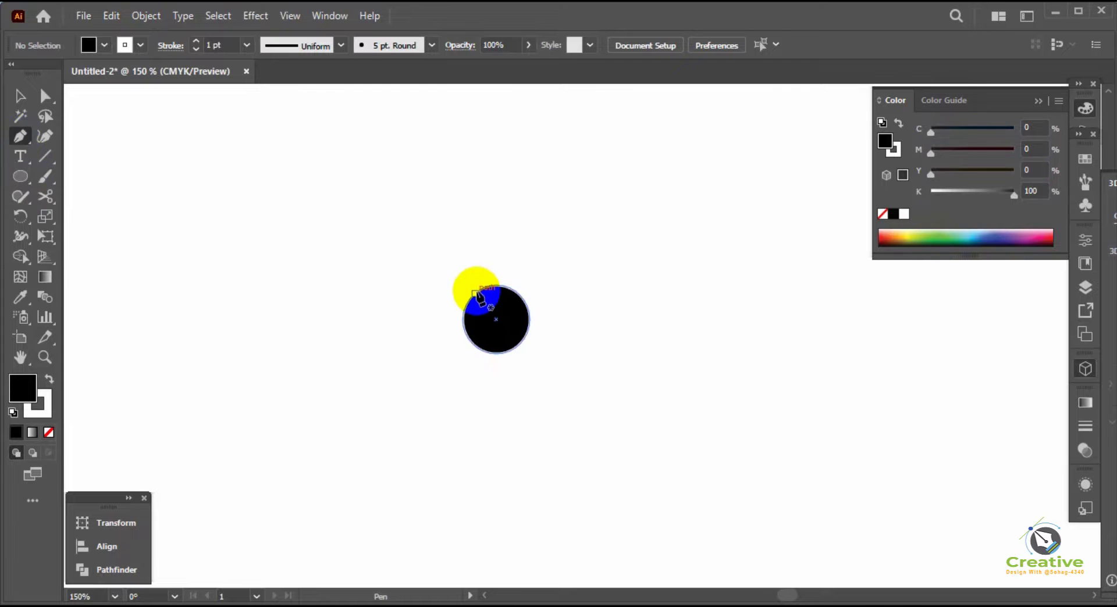
{"action": "left_click", "coordinate": [476, 301]}
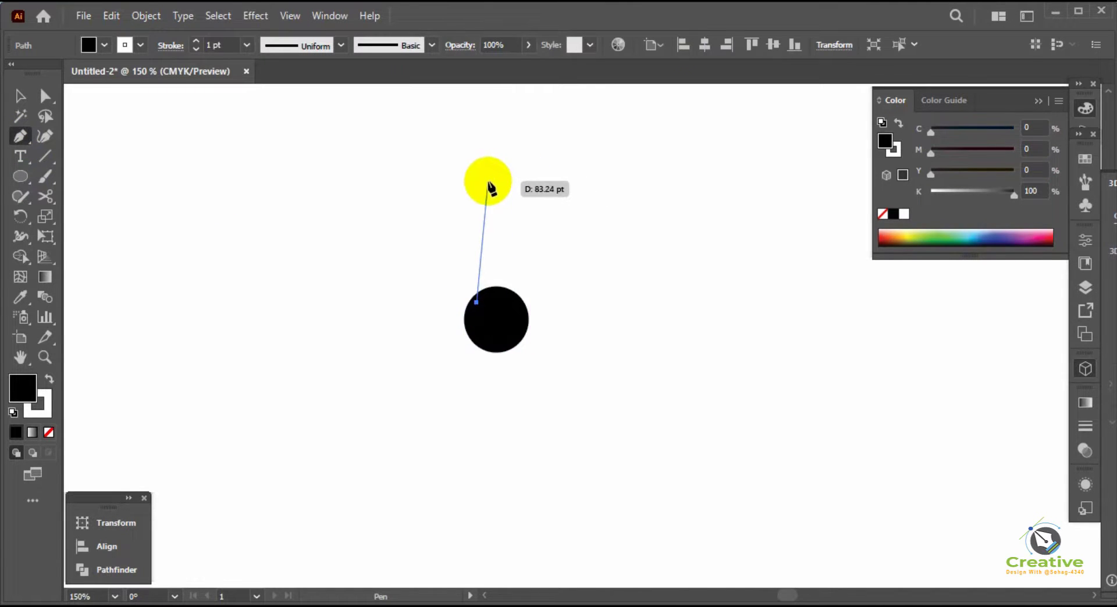
{"action": "left_click_drag", "start_coordinate": [488, 181], "coordinate": [536, 173]}
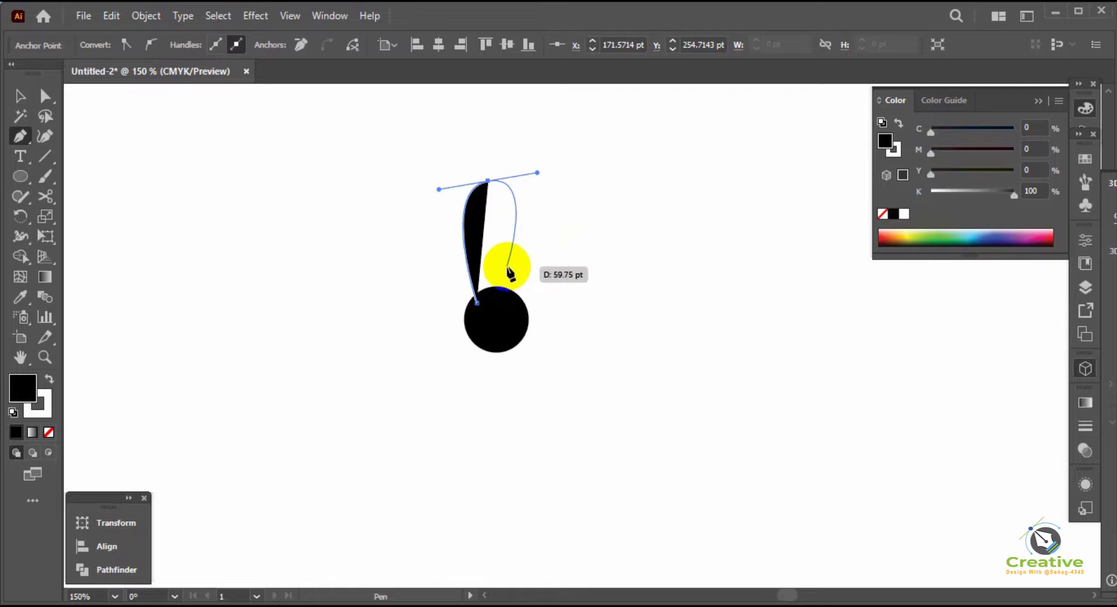
{"action": "left_click_drag", "start_coordinate": [503, 271], "coordinate": [495, 299]}
{"action": "left_click_drag", "start_coordinate": [477, 303], "coordinate": [480, 313]}
{"action": "key", "text": "v"}
{"action": "left_click", "coordinate": [553, 286]}
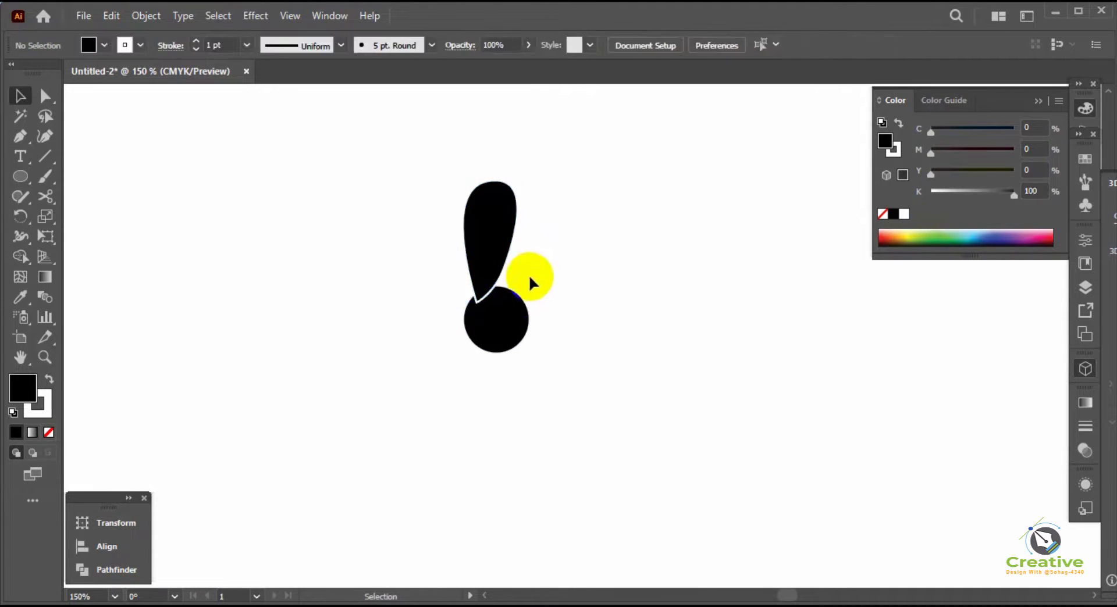
Step: Turn the petal and the circle into black outlines by swapping fill and stroke and removing their fill
{"action": "left_click", "coordinate": [486, 261]}
{"action": "key", "text": "shift+x"}
{"action": "left_click", "coordinate": [511, 334], "text": "shift"}
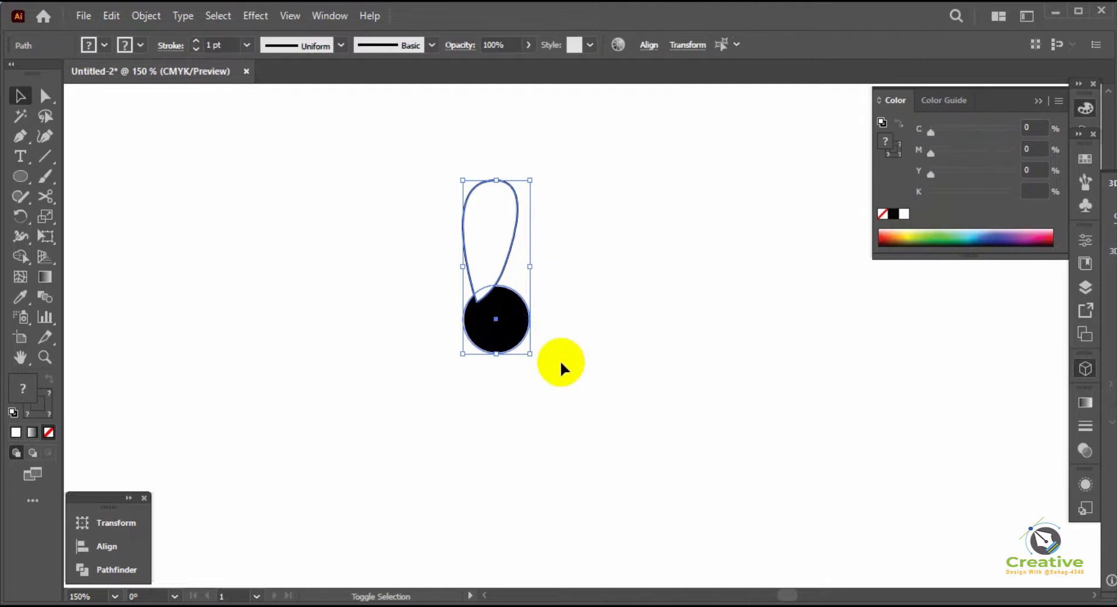
{"action": "left_click_drag", "start_coordinate": [568, 372], "coordinate": [378, 261]}
{"action": "left_click", "coordinate": [137, 365]}
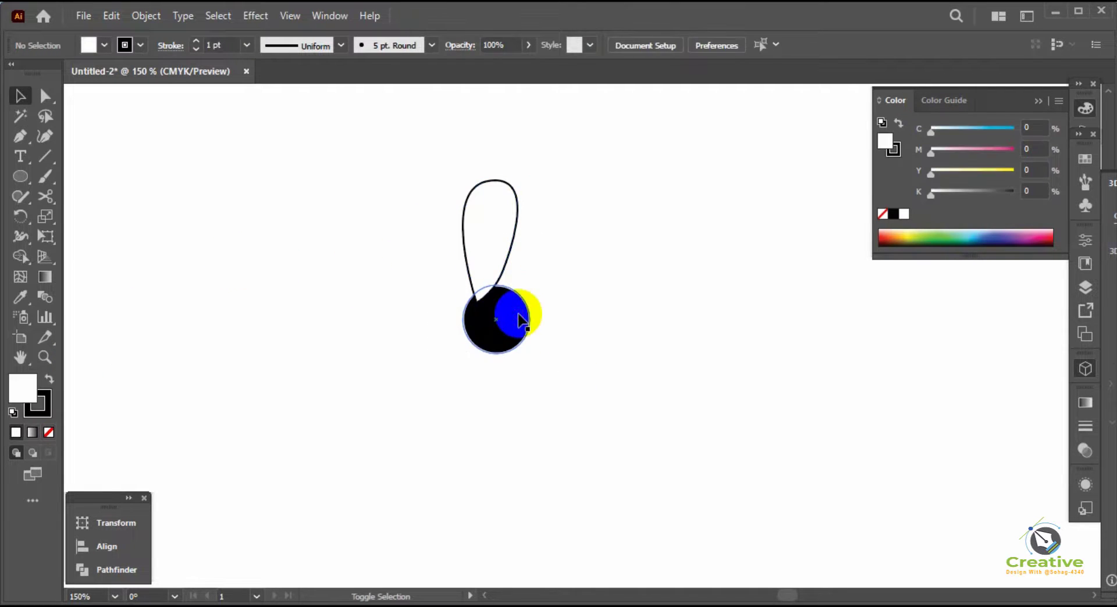
{"action": "left_click", "coordinate": [520, 319], "text": "shift"}
{"action": "key", "text": "shift+x"}
{"action": "left_click", "coordinate": [563, 326]}
{"action": "left_click_drag", "start_coordinate": [552, 331], "coordinate": [439, 206]}
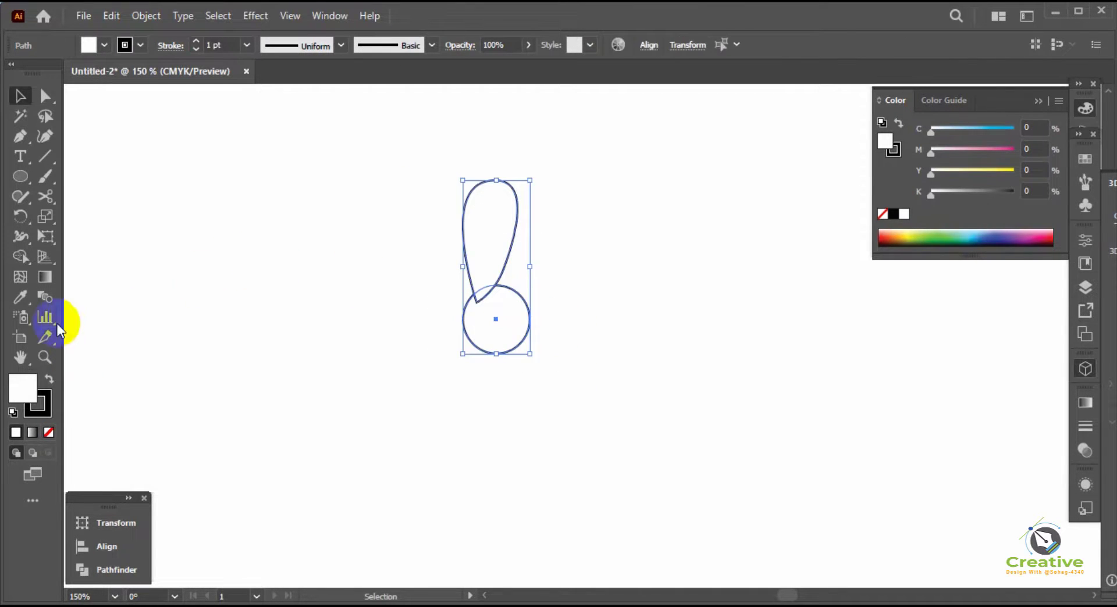
{"action": "left_click", "coordinate": [49, 432]}
{"action": "left_click", "coordinate": [329, 267]}
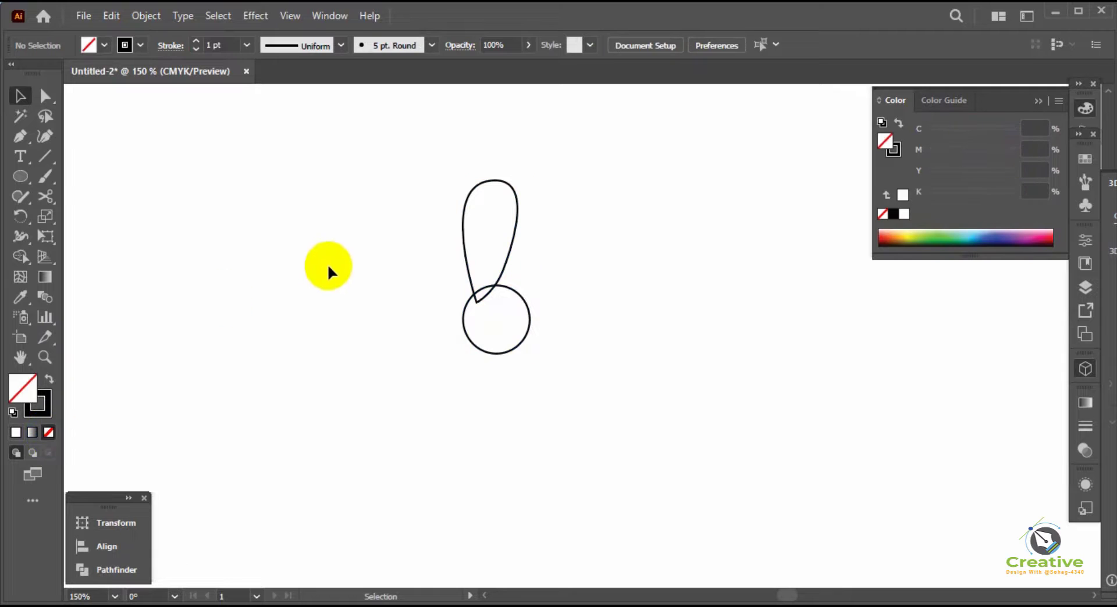
Step: Swap fill and stroke on the circle and the petal to make both solid black without a stroke
{"action": "left_click", "coordinate": [515, 295]}
{"action": "key", "text": "shift+x"}
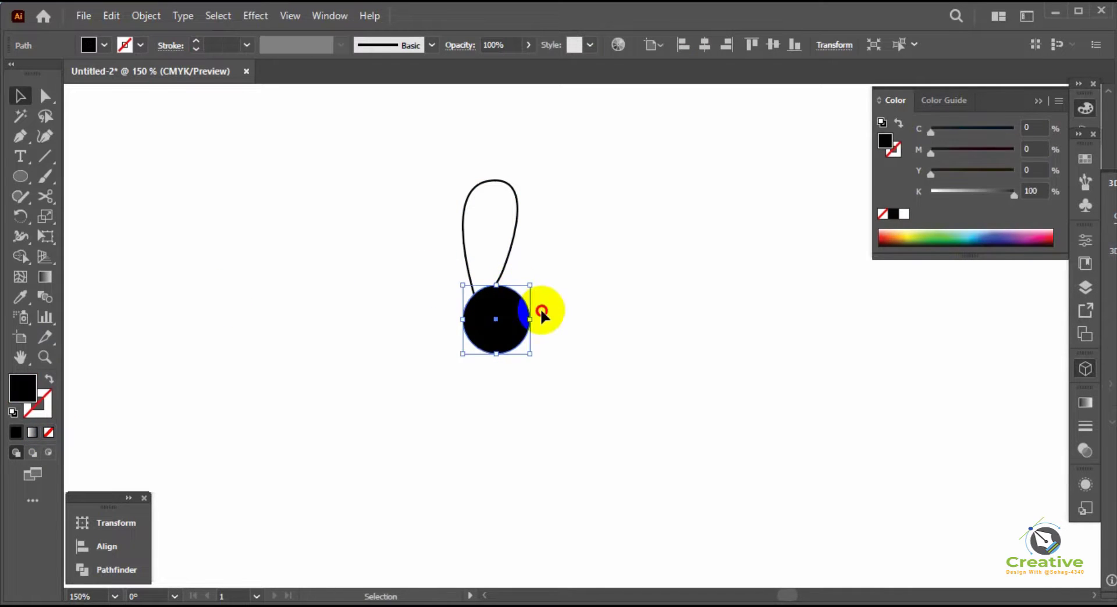
{"action": "left_click", "coordinate": [603, 250]}
{"action": "left_click", "coordinate": [516, 235]}
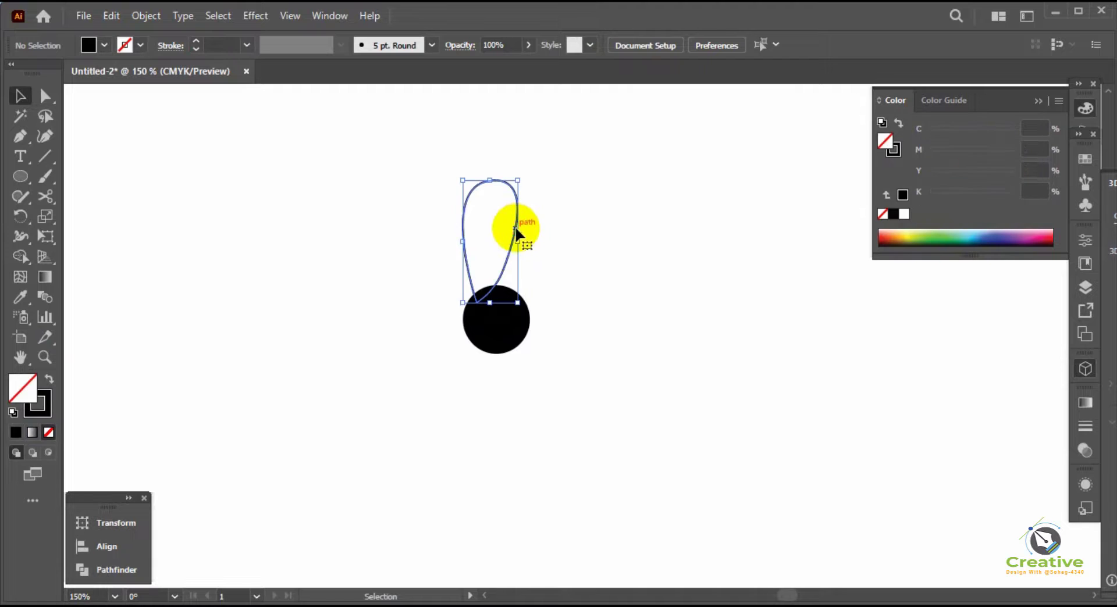
{"action": "key", "text": "shift+x"}
{"action": "left_click", "coordinate": [564, 239]}
Step: Fill the petal with the yellow-to-red linear gradient preset
{"action": "left_click", "coordinate": [489, 204]}
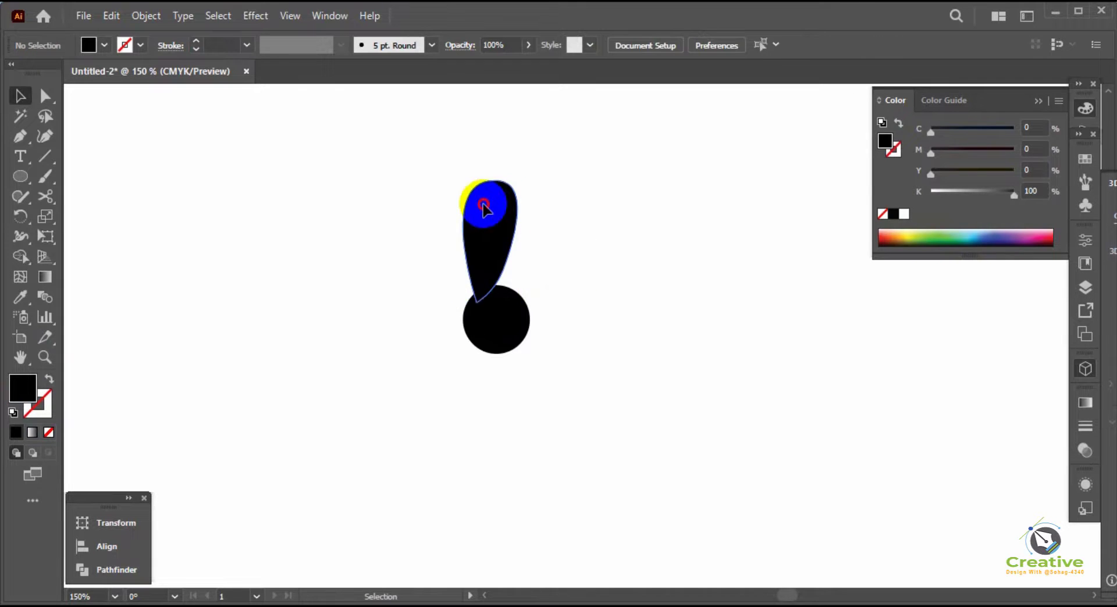
{"action": "left_click", "coordinate": [1083, 402]}
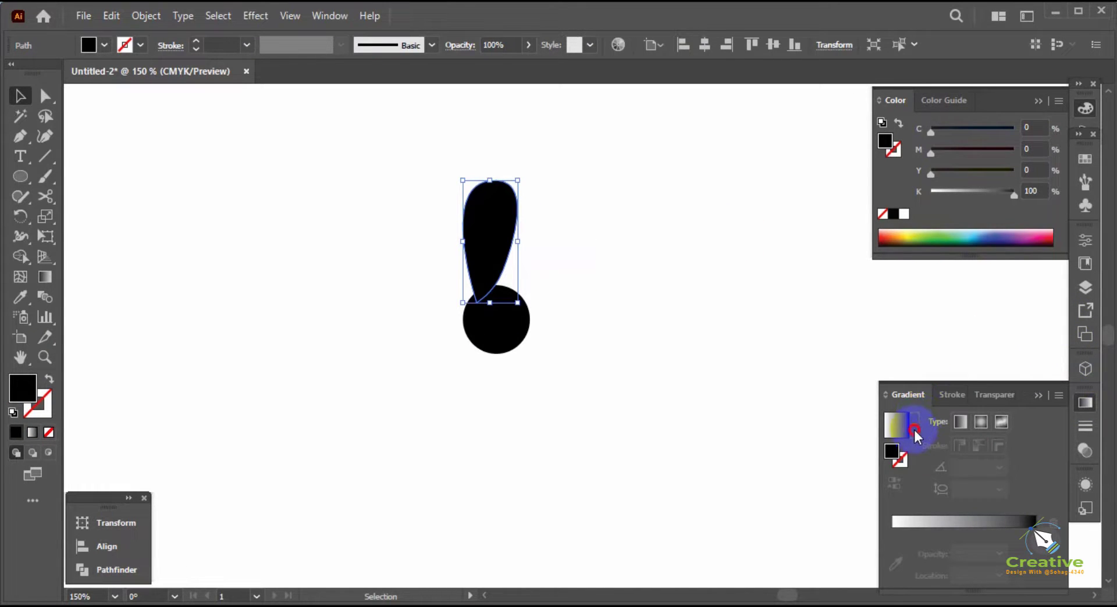
{"action": "left_click", "coordinate": [914, 425]}
{"action": "left_click", "coordinate": [820, 485]}
{"action": "left_click", "coordinate": [711, 374]}
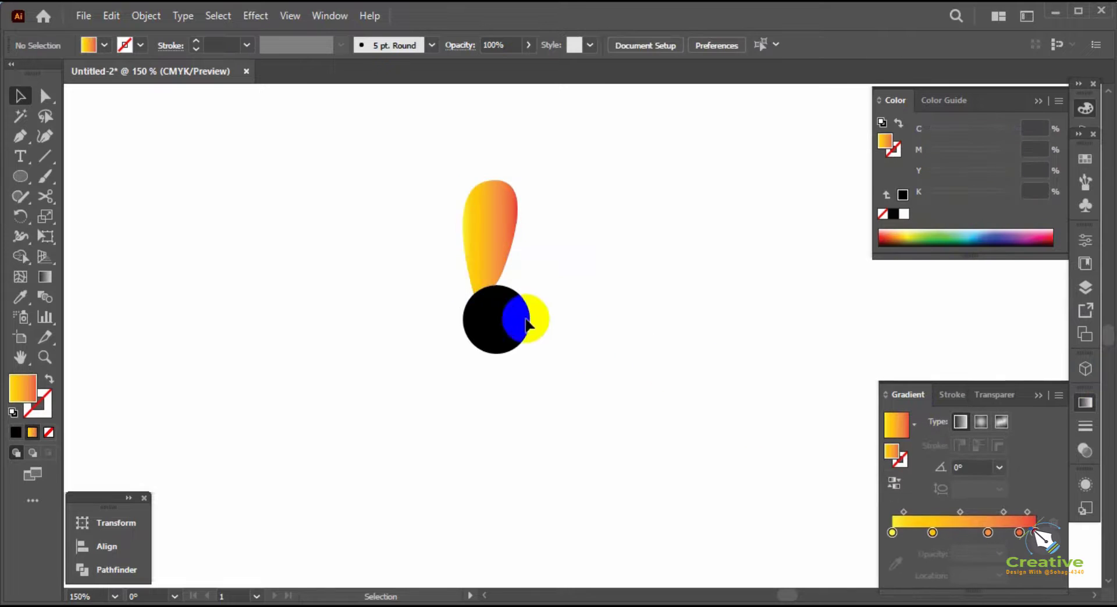
Step: Remove the intermediate colour stops from the petal's gradient, keeping the yellow and red end stops
{"action": "left_click", "coordinate": [490, 265]}
{"action": "left_click", "coordinate": [1000, 538]}
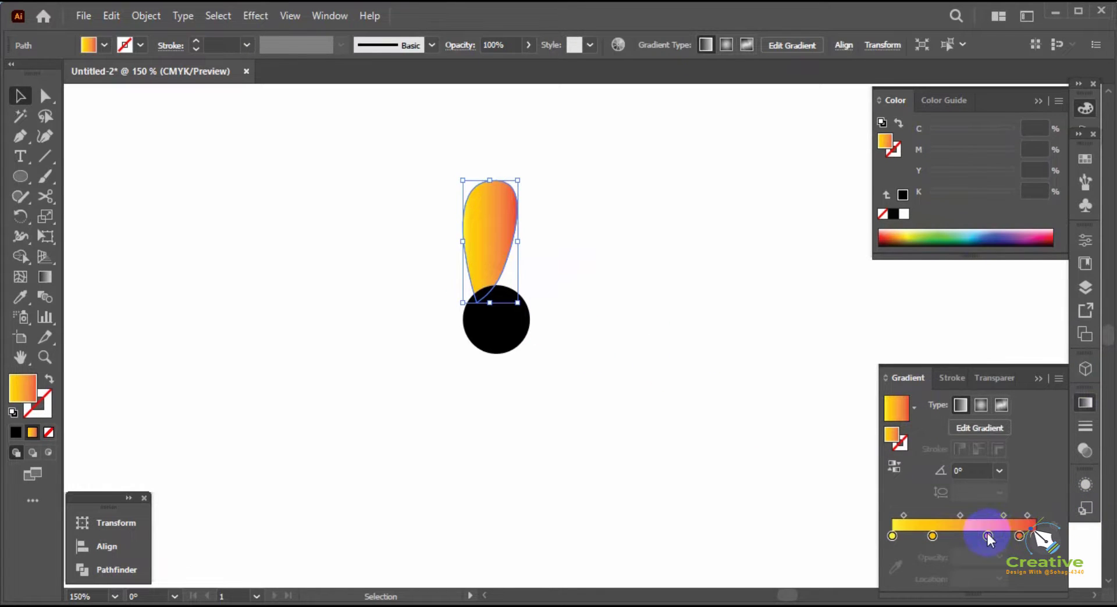
{"action": "left_click_drag", "start_coordinate": [988, 535], "coordinate": [1017, 563]}
{"action": "left_click", "coordinate": [932, 536]}
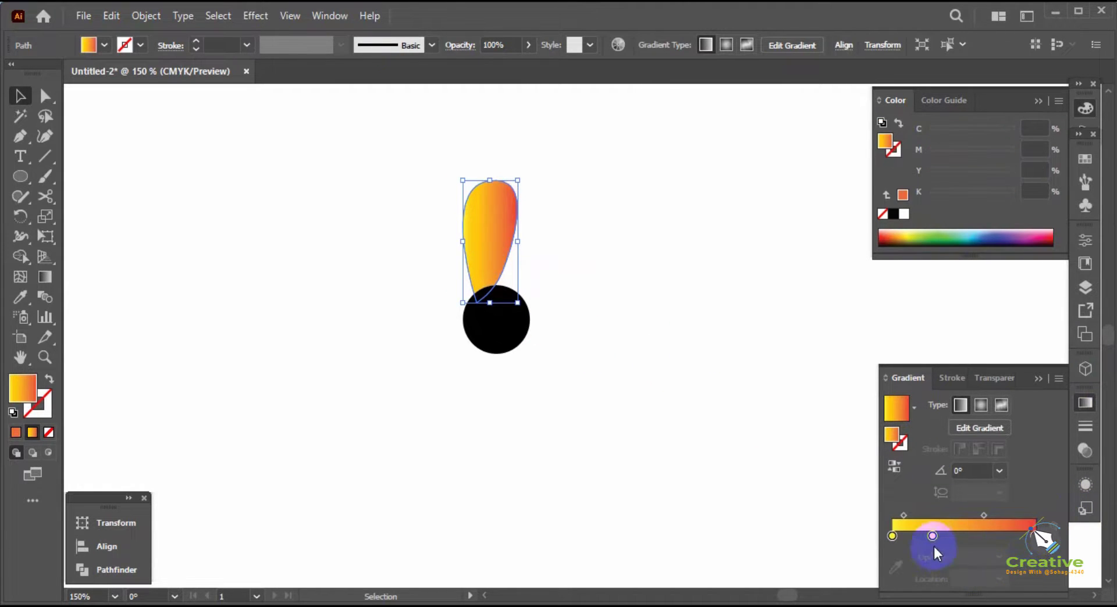
{"action": "left_click_drag", "start_coordinate": [933, 547], "coordinate": [936, 559]}
Step: Recolour the gradient's red end stop to teal with C 100, M 0, Y 28, K 0
{"action": "double_click", "coordinate": [1031, 536]}
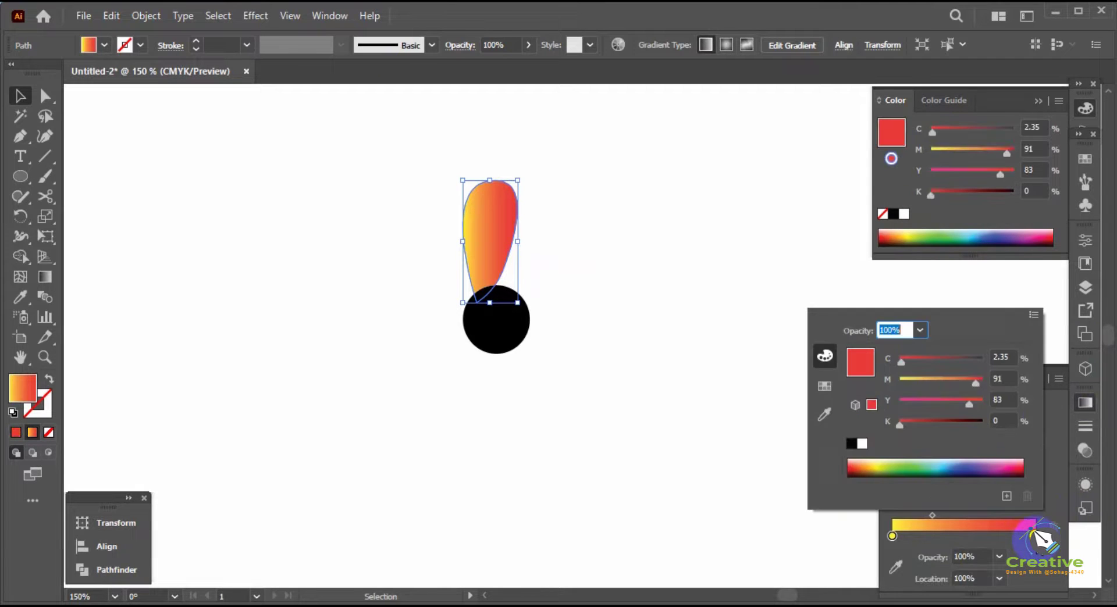
{"action": "left_click_drag", "start_coordinate": [976, 383], "coordinate": [1014, 357]}
{"action": "left_click_drag", "start_coordinate": [968, 403], "coordinate": [875, 379]}
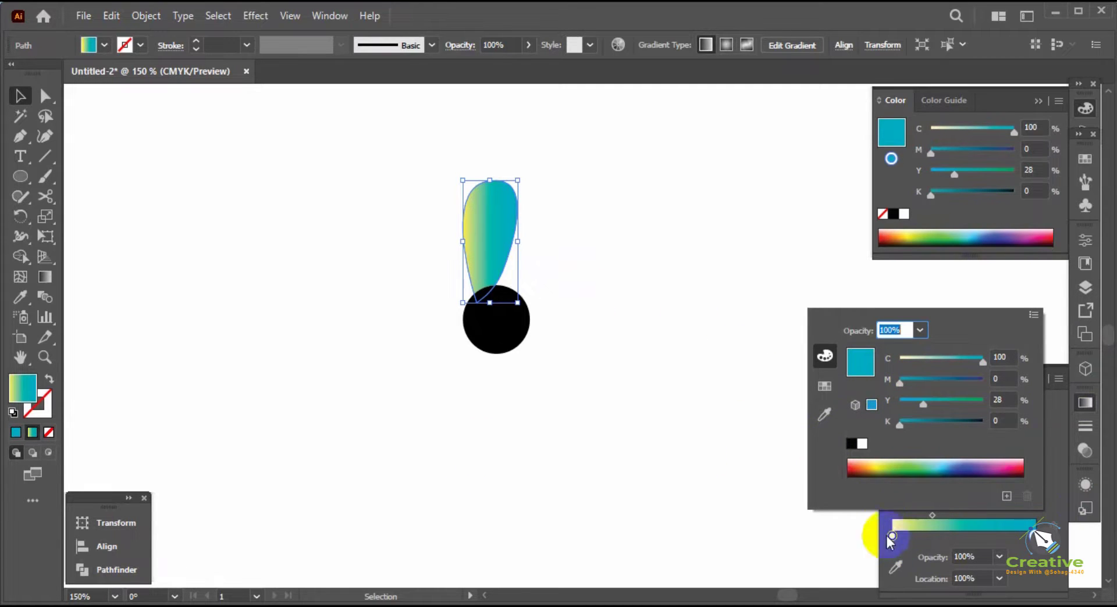
{"action": "left_click", "coordinate": [504, 323]}
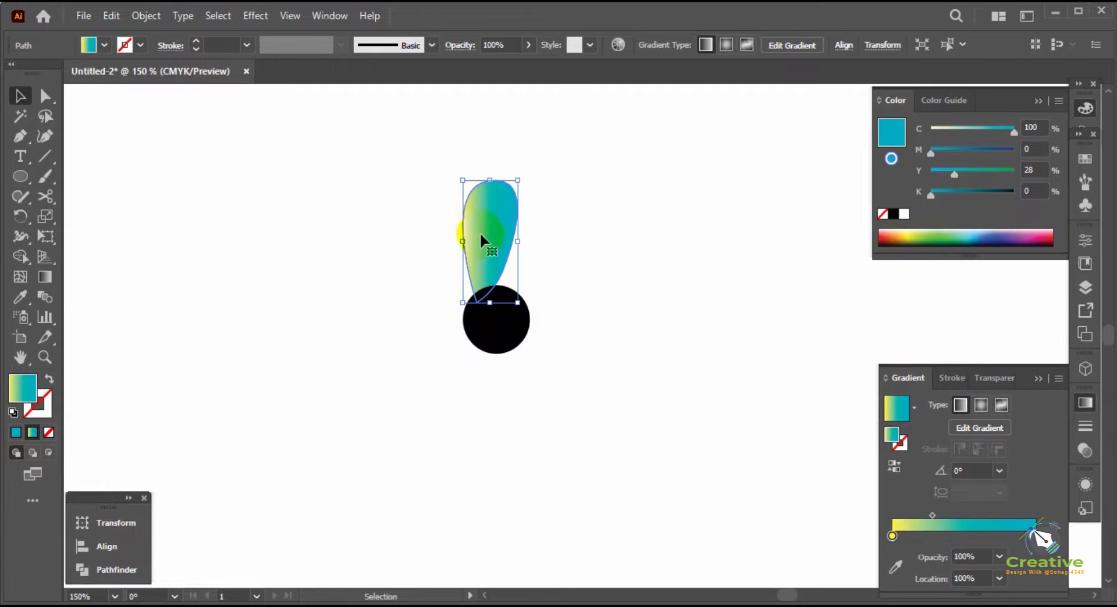
Step: Copy the petal's yellow-to-teal gradient onto the black circle with the Eyedropper
{"action": "left_click", "coordinate": [509, 328]}
{"action": "key", "text": "i"}
{"action": "left_click", "coordinate": [498, 232]}
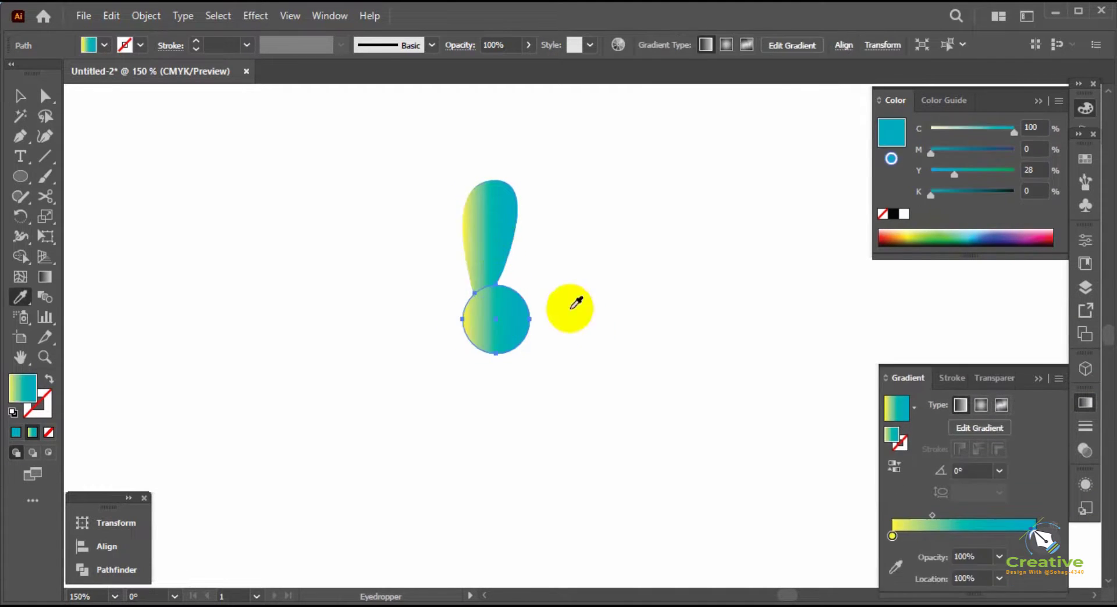
{"action": "key", "text": "v"}
{"action": "left_click", "coordinate": [576, 369]}
Step: Rotate a copy of the petal clockwise around the circle's centre, placing it beside the original
{"action": "left_click", "coordinate": [480, 235]}
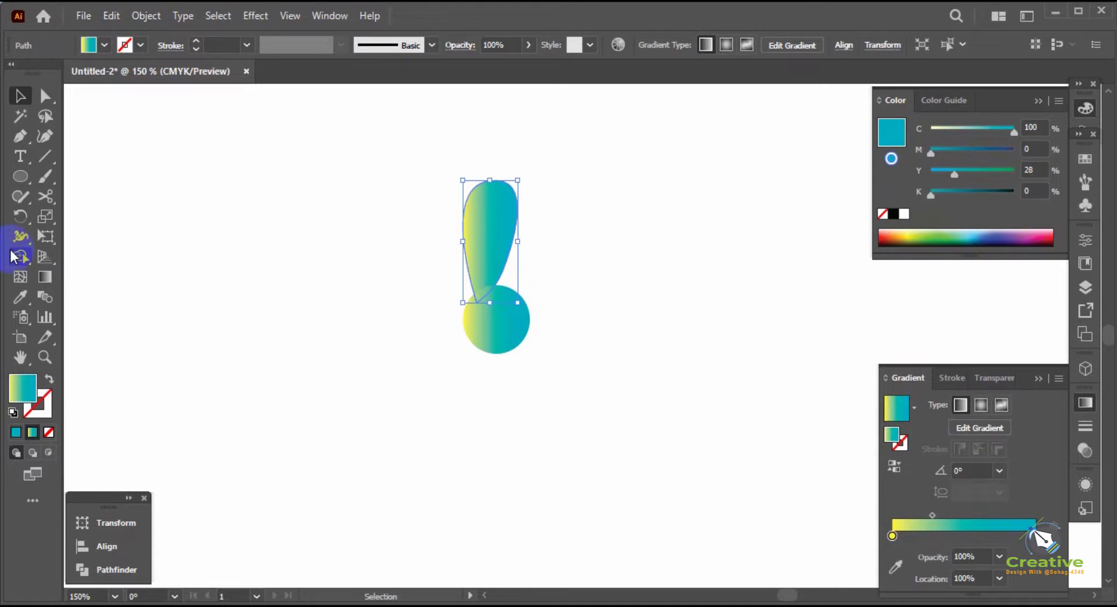
{"action": "left_click", "coordinate": [20, 216]}
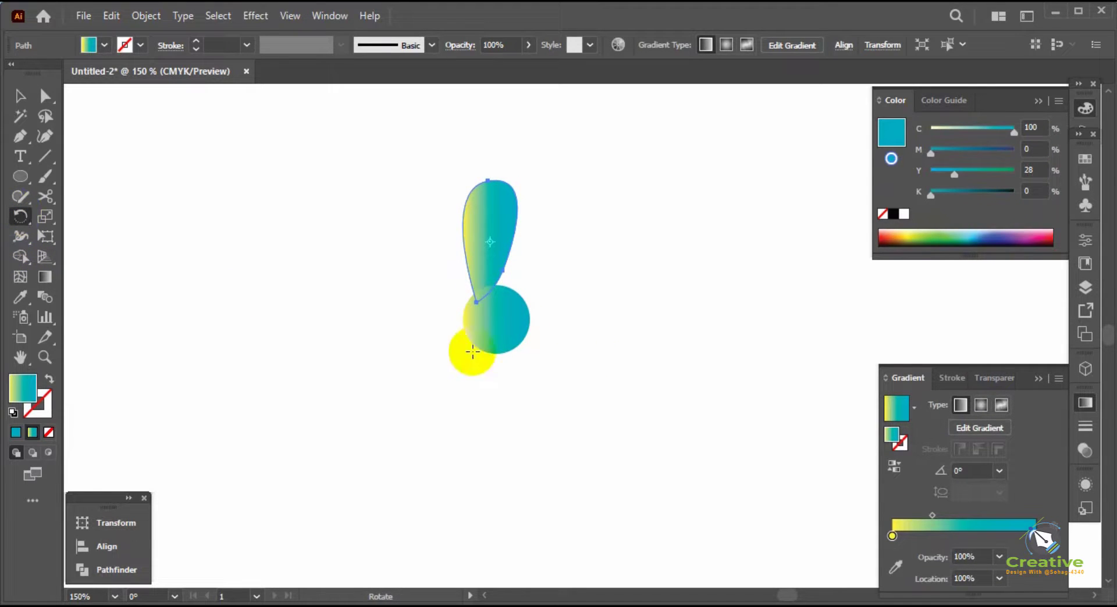
{"action": "left_click", "coordinate": [499, 319]}
{"action": "left_click_drag", "start_coordinate": [511, 256], "coordinate": [559, 234]}
Step: Repeat the petal's rotated copy thirteen times to complete the ring around the circle
{"action": "key", "text": "ctrl+d"}
{"action": "key", "text": "ctrl+d"}
{"action": "key", "text": "ctrl+d"}
{"action": "key", "text": "ctrl+d"}
{"action": "key", "text": "ctrl+d"}
{"action": "key", "text": "ctrl+d"}
{"action": "key", "text": "ctrl+d"}
{"action": "key", "text": "ctrl+d"}
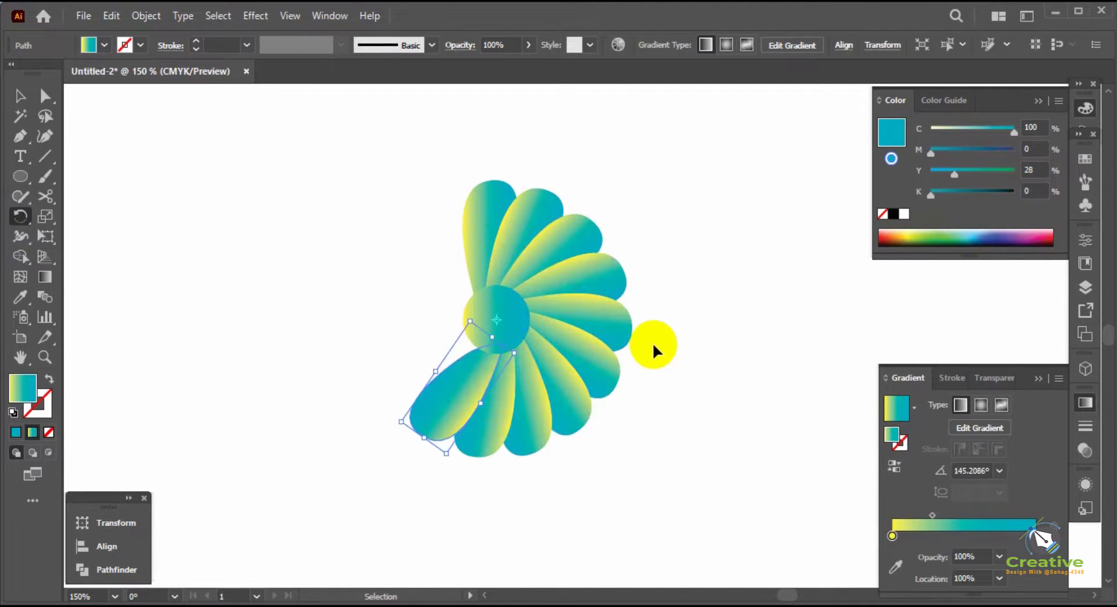
{"action": "key", "text": "ctrl+d"}
{"action": "key", "text": "ctrl+d"}
{"action": "key", "text": "ctrl+d"}
{"action": "key", "text": "ctrl+d"}
{"action": "key", "text": "ctrl+d"}
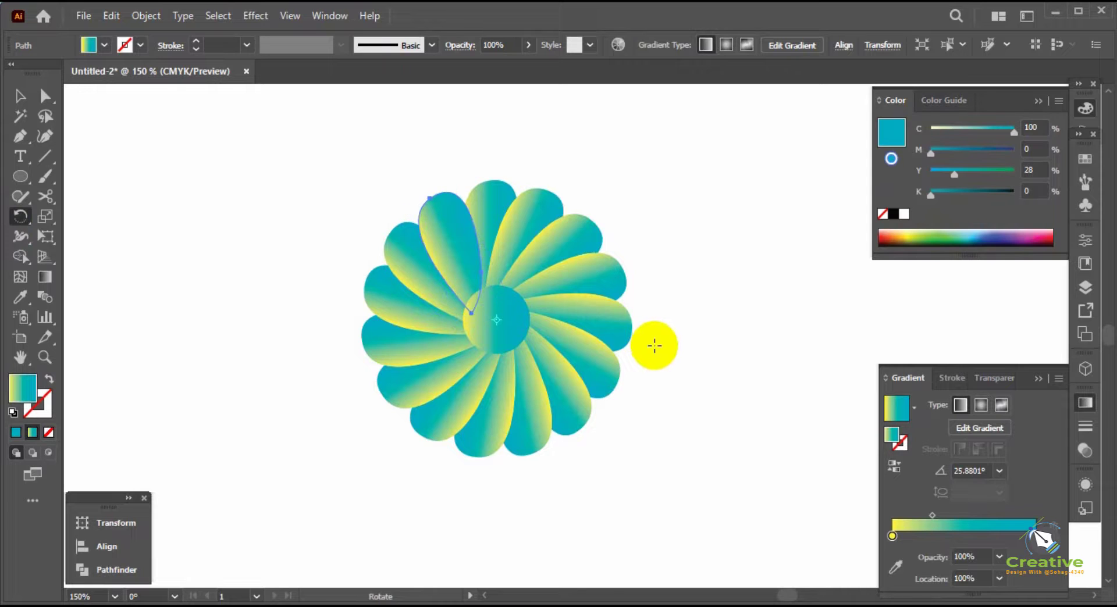
Step: Group all petals with the centre circle and place the flower near the middle of the canvas
{"action": "key", "text": "v"}
{"action": "left_click", "coordinate": [669, 371]}
{"action": "left_click_drag", "start_coordinate": [666, 416], "coordinate": [349, 213]}
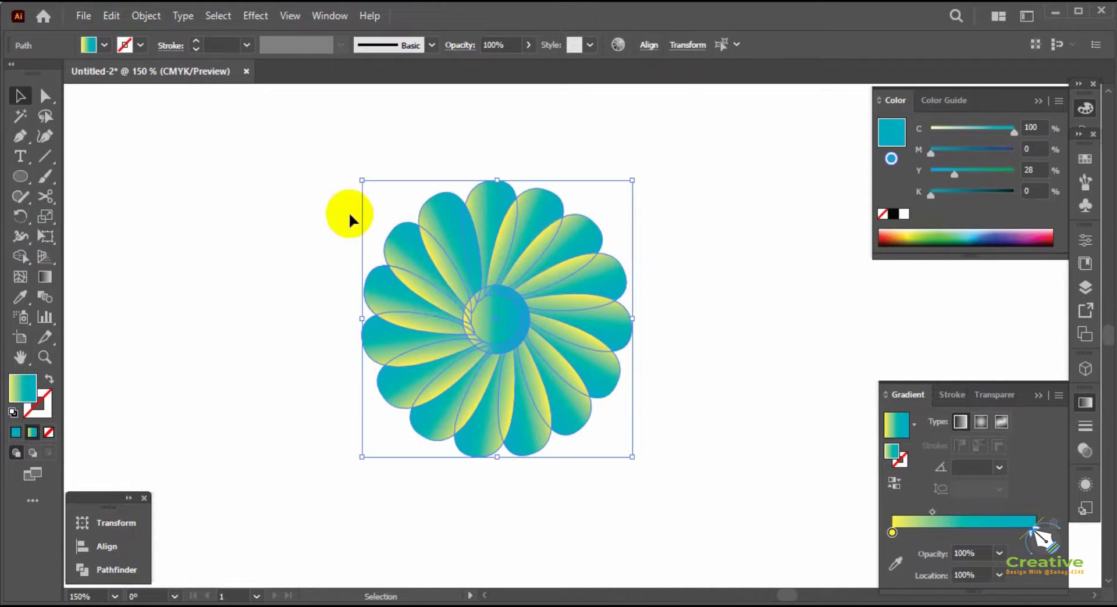
{"action": "scroll", "coordinate": [437, 293], "scroll_direction": "down", "scroll_amount": 2}
{"action": "left_click_drag", "start_coordinate": [465, 317], "coordinate": [373, 288]}
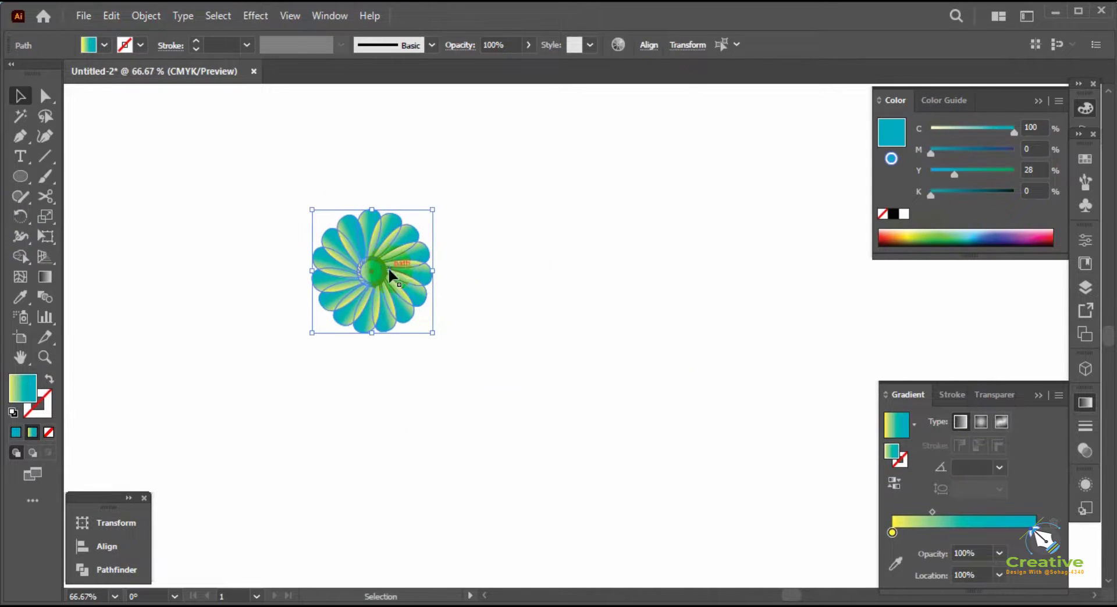
{"action": "right_click", "coordinate": [383, 270]}
{"action": "left_click", "coordinate": [452, 360]}
{"action": "left_click", "coordinate": [459, 361]}
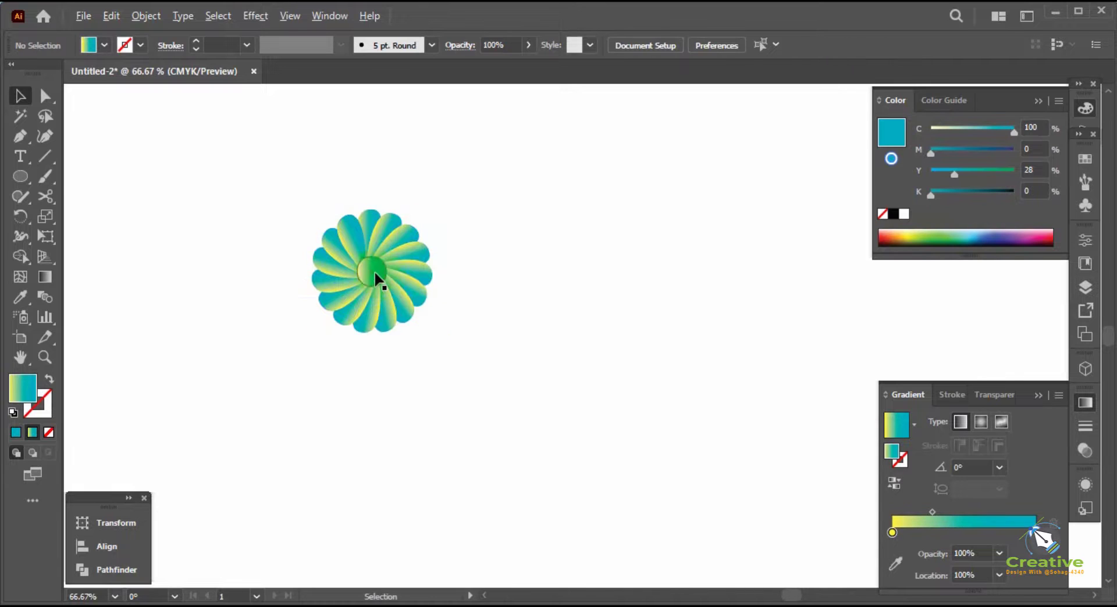
{"action": "scroll", "coordinate": [377, 278], "scroll_direction": "up", "scroll_amount": 1}
{"action": "left_click_drag", "start_coordinate": [376, 278], "coordinate": [542, 313]}
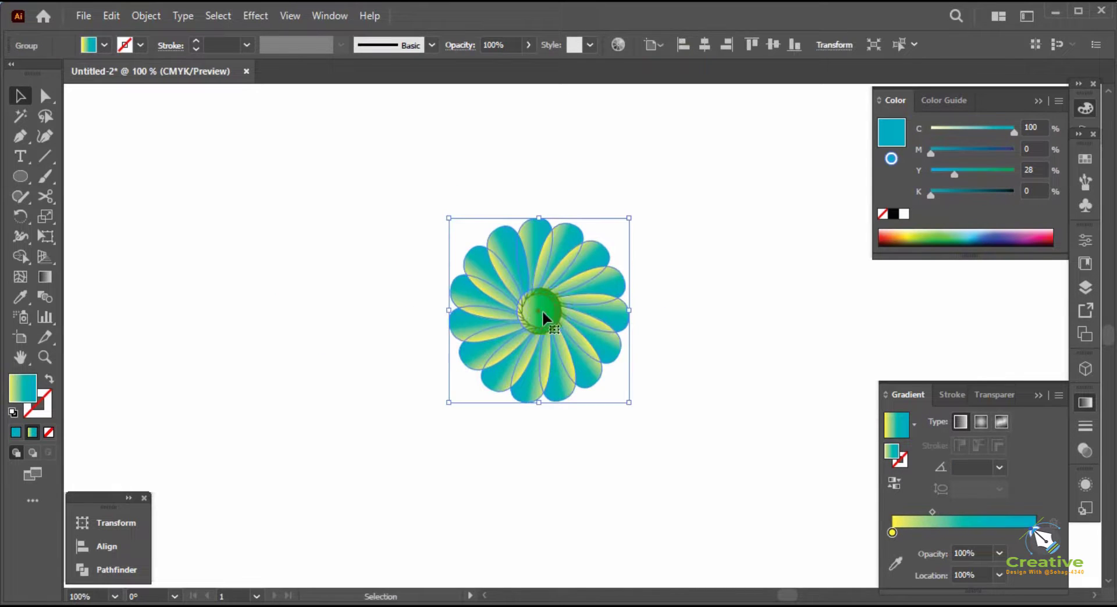
Step: Paste a copy of the flower group in front of the original and enlarge it proportionally around its centre
{"action": "left_click", "coordinate": [111, 16]}
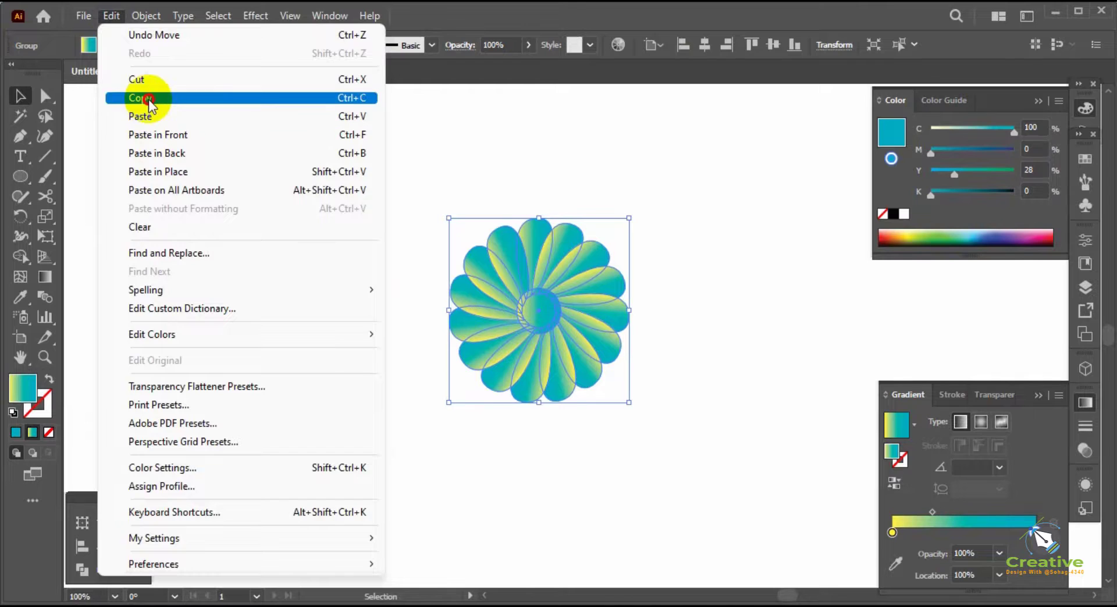
{"action": "left_click", "coordinate": [145, 98]}
{"action": "left_click", "coordinate": [111, 15]}
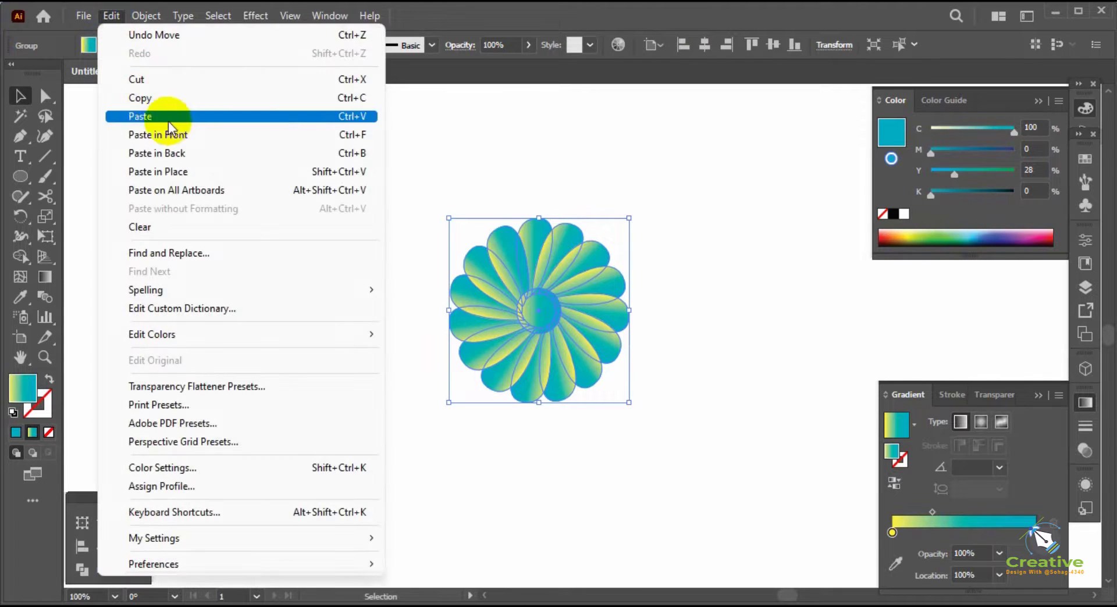
{"action": "left_click", "coordinate": [182, 135]}
{"action": "left_click_drag", "start_coordinate": [630, 215], "coordinate": [680, 173]}
Step: Send the enlarged flower copy to the back, behind the smaller flower, and clear the selection
{"action": "right_click", "coordinate": [598, 308]}
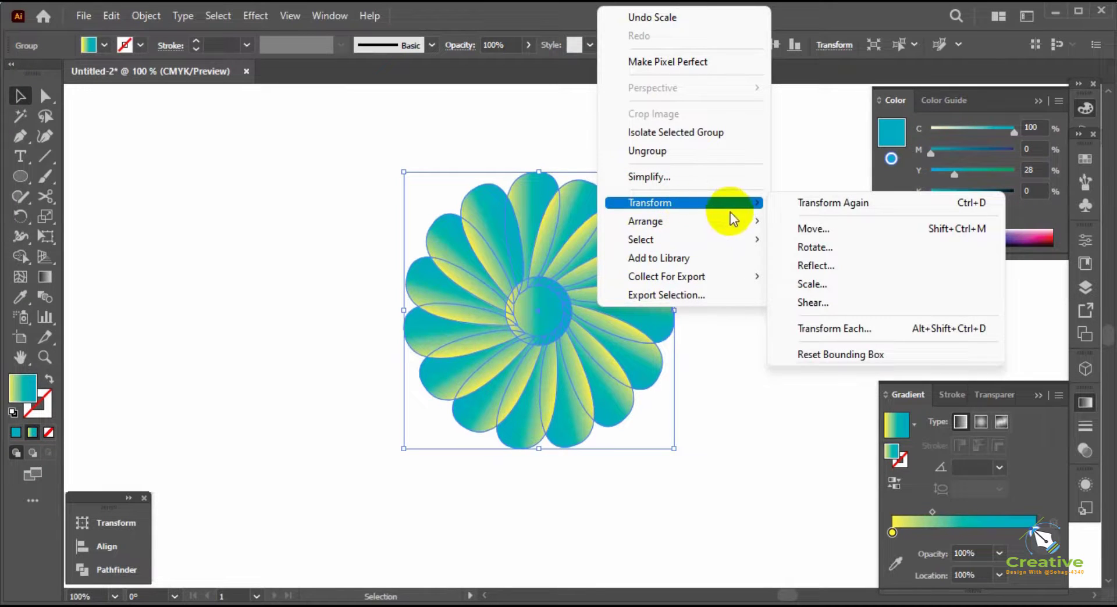
{"action": "mouse_move", "coordinate": [735, 224]}
{"action": "left_click", "coordinate": [832, 277]}
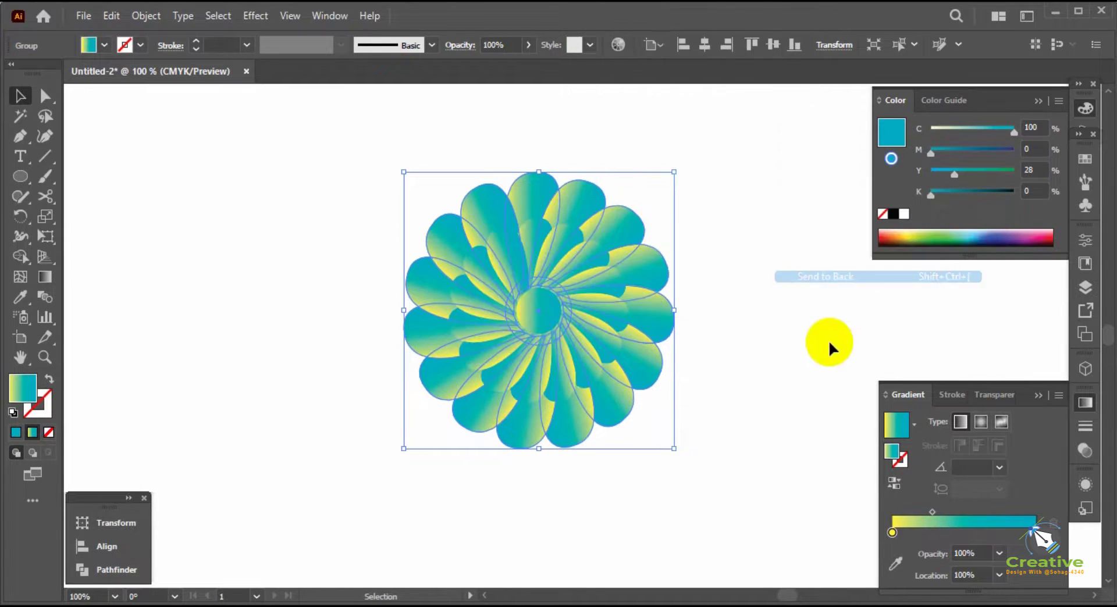
{"action": "left_click", "coordinate": [828, 340]}
{"action": "left_click_drag", "start_coordinate": [762, 344], "coordinate": [661, 344]}
{"action": "left_click", "coordinate": [567, 314]}
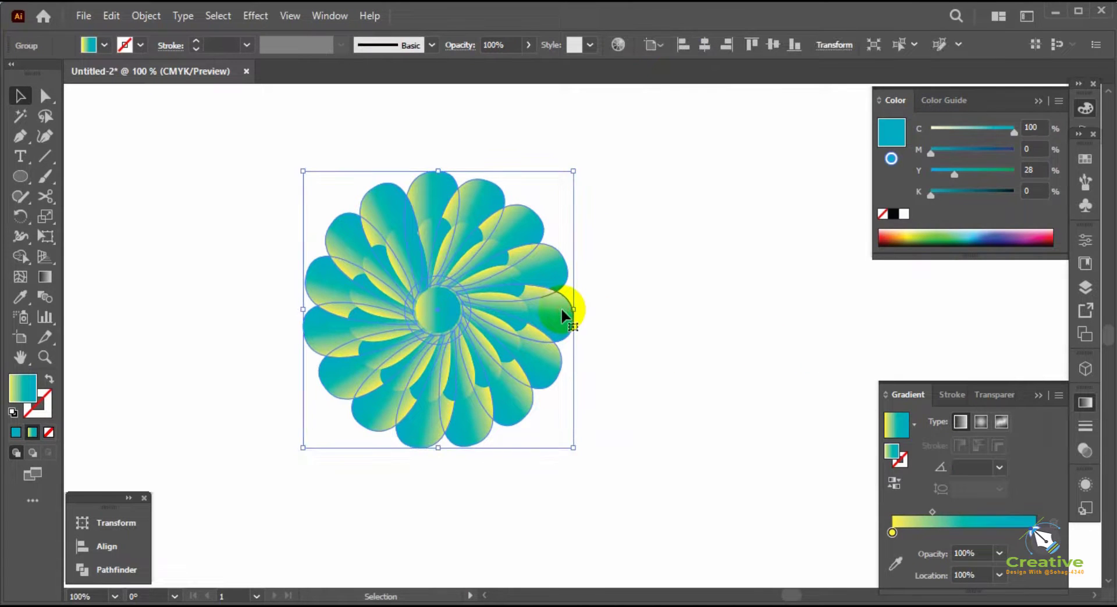
{"action": "left_click", "coordinate": [597, 241]}
{"action": "scroll", "coordinate": [600, 255], "scroll_direction": "down", "scroll_amount": 1}
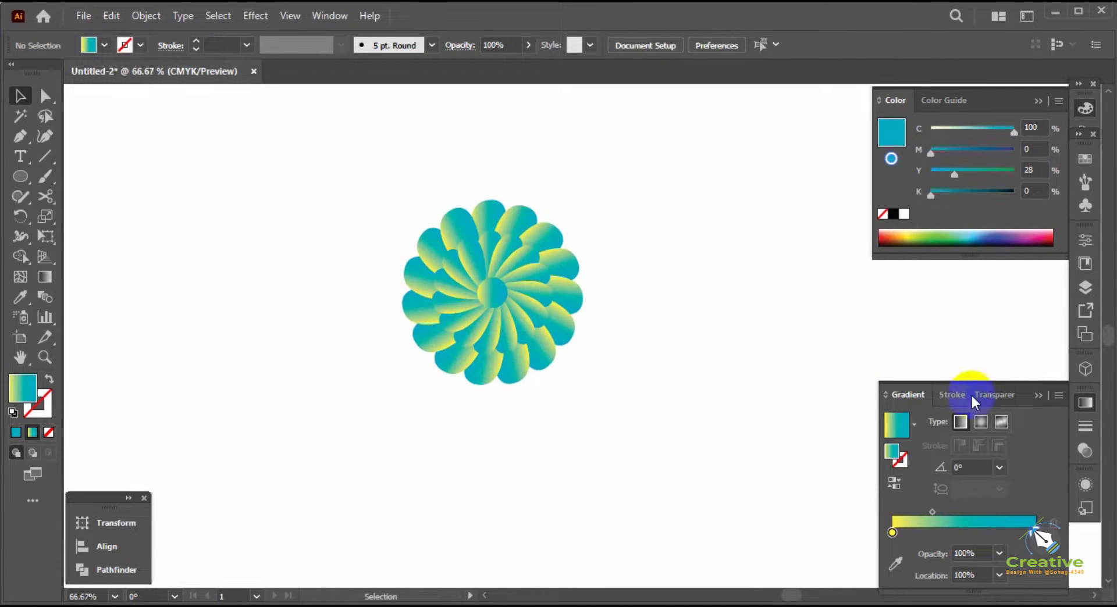
Step: Change the first gradient stop of the larger back flower to orange, C 0, M 65, Y 86, K 0, and clear the selection
{"action": "left_click", "coordinate": [1036, 395]}
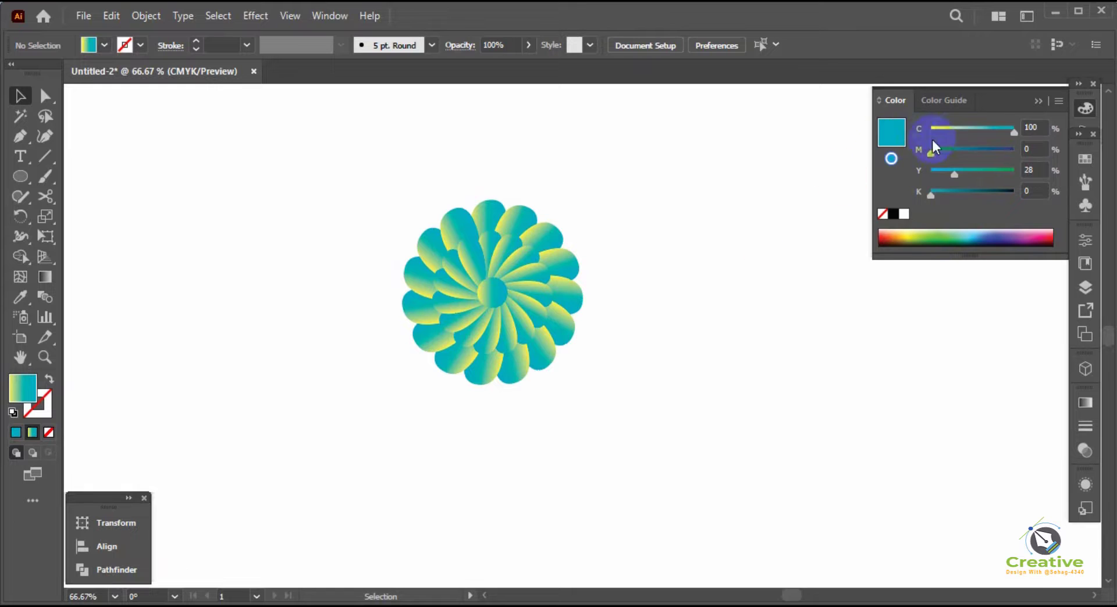
{"action": "scroll", "coordinate": [583, 326], "scroll_direction": "up", "scroll_amount": 1}
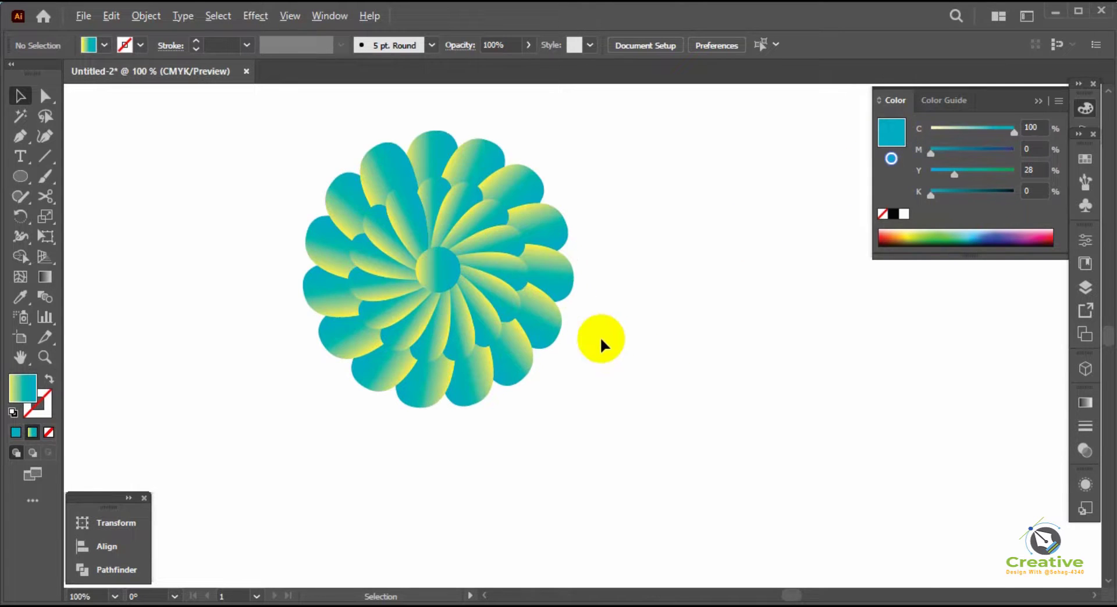
{"action": "left_click", "coordinate": [544, 319]}
{"action": "left_click", "coordinate": [660, 199]}
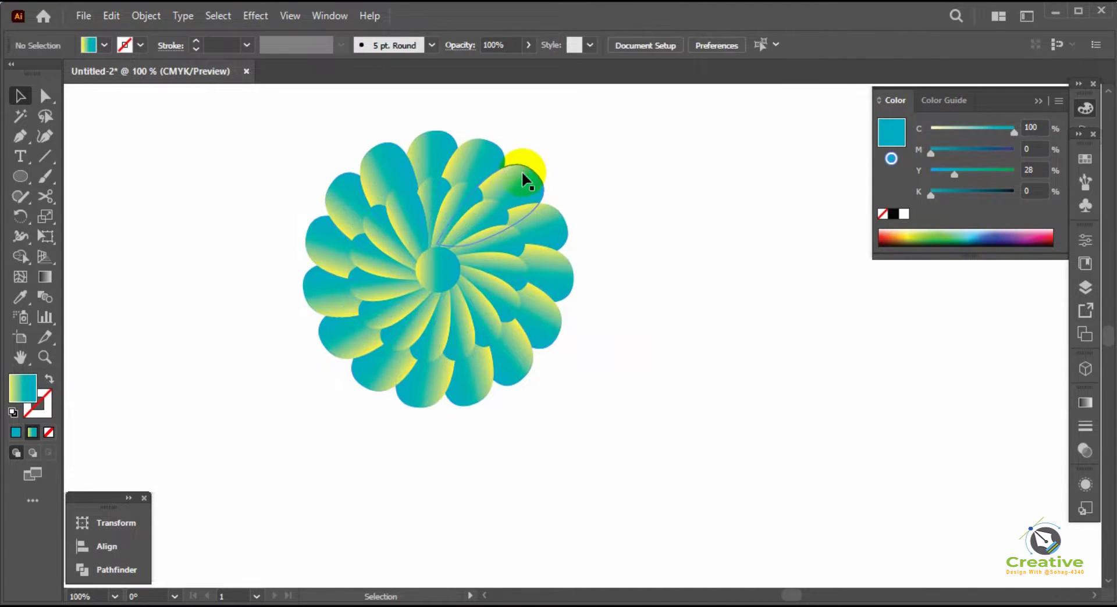
{"action": "left_click", "coordinate": [523, 173]}
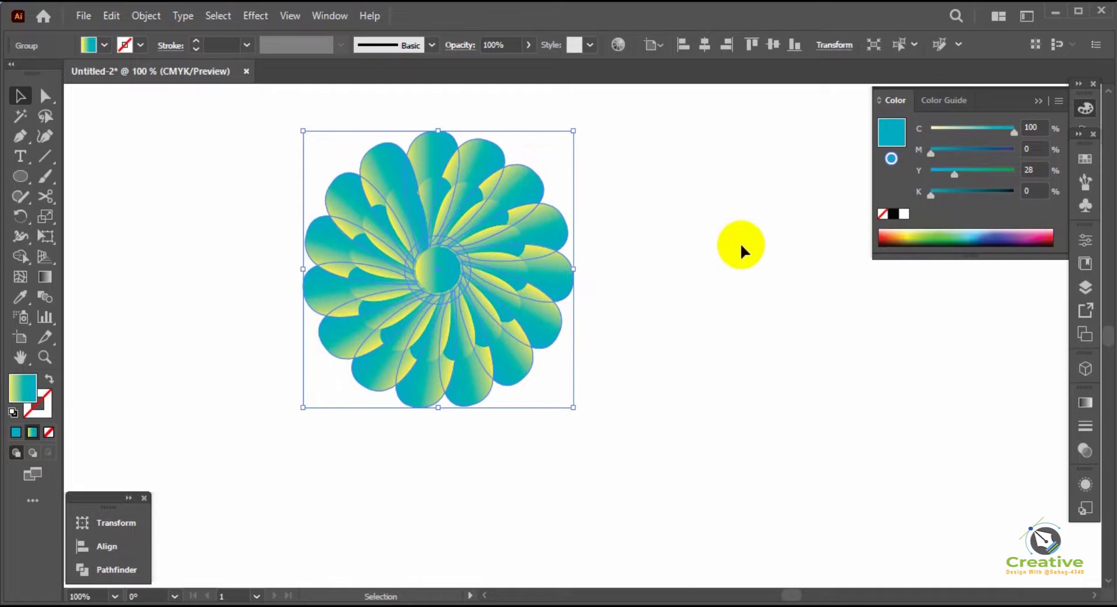
{"action": "left_click", "coordinate": [1083, 404]}
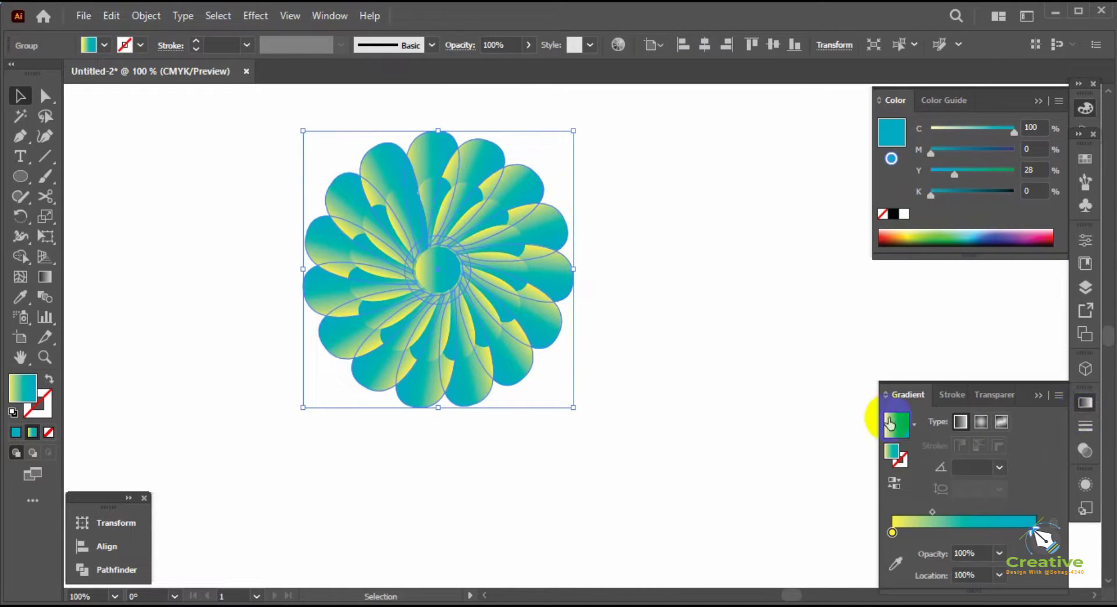
{"action": "double_click", "coordinate": [893, 531]}
{"action": "mouse_move", "coordinate": [950, 376]}
{"action": "left_mouse_down"}
{"action": "mouse_move", "coordinate": [997, 375]}
{"action": "mouse_move", "coordinate": [943, 378]}
{"action": "mouse_move", "coordinate": [954, 378]}
{"action": "left_mouse_up"}
{"action": "left_click", "coordinate": [692, 387]}
{"action": "left_click", "coordinate": [692, 386]}
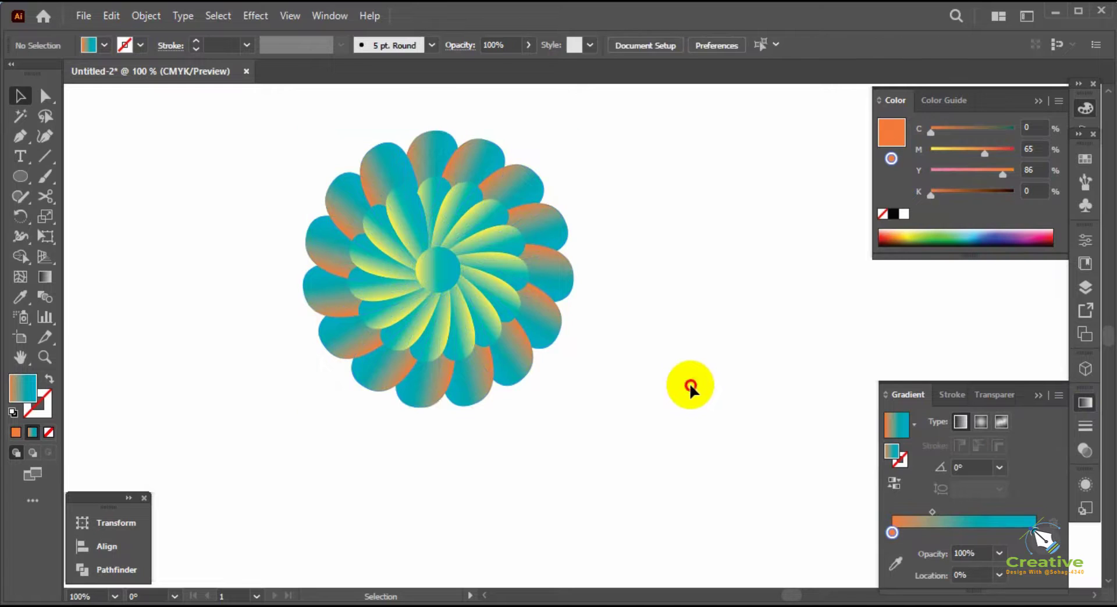
Step: Cut the orange-teal outer flower and paste it in back of the smaller flower
{"action": "key", "text": "space"}
{"action": "left_click_drag", "start_coordinate": [670, 383], "coordinate": [650, 429]}
{"action": "left_click", "coordinate": [534, 313]}
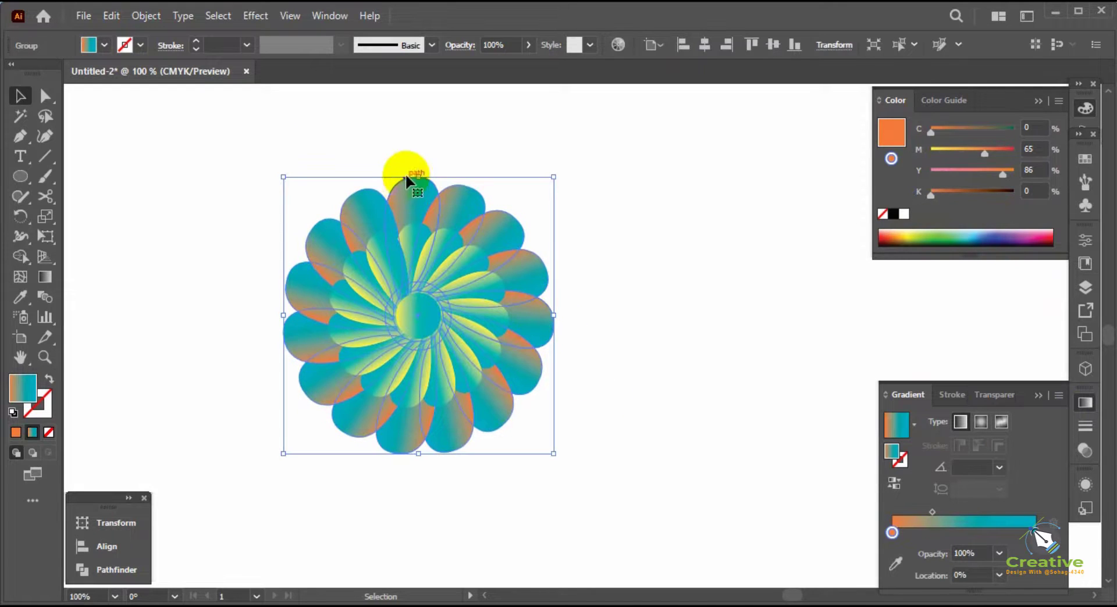
{"action": "left_click", "coordinate": [146, 16]}
{"action": "mouse_move", "coordinate": [119, 20]}
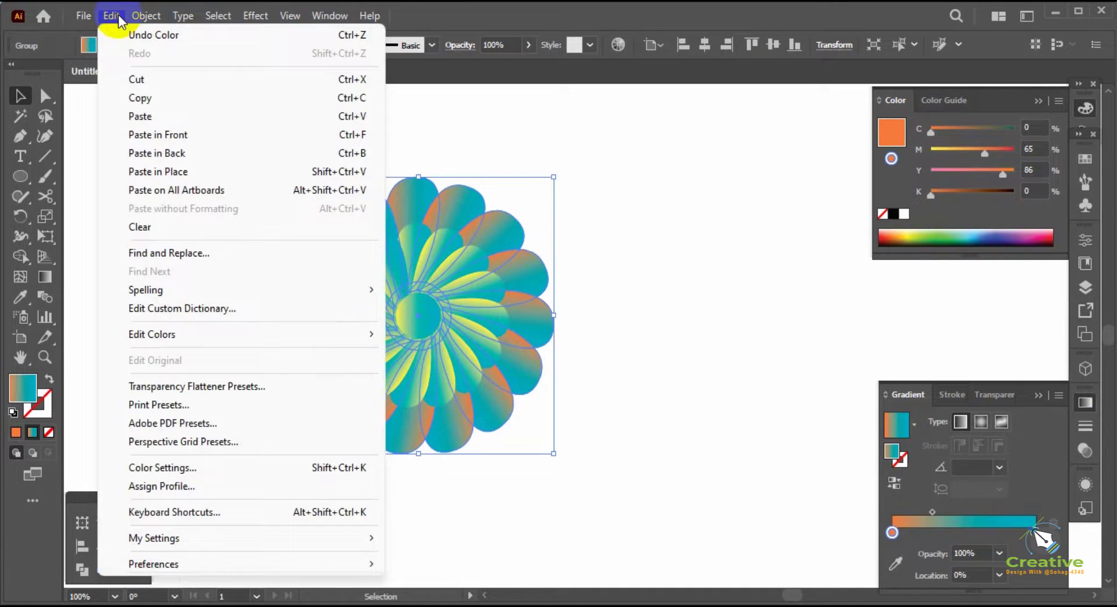
{"action": "left_click", "coordinate": [137, 79]}
{"action": "left_click", "coordinate": [110, 15]}
{"action": "left_click", "coordinate": [576, 180]}
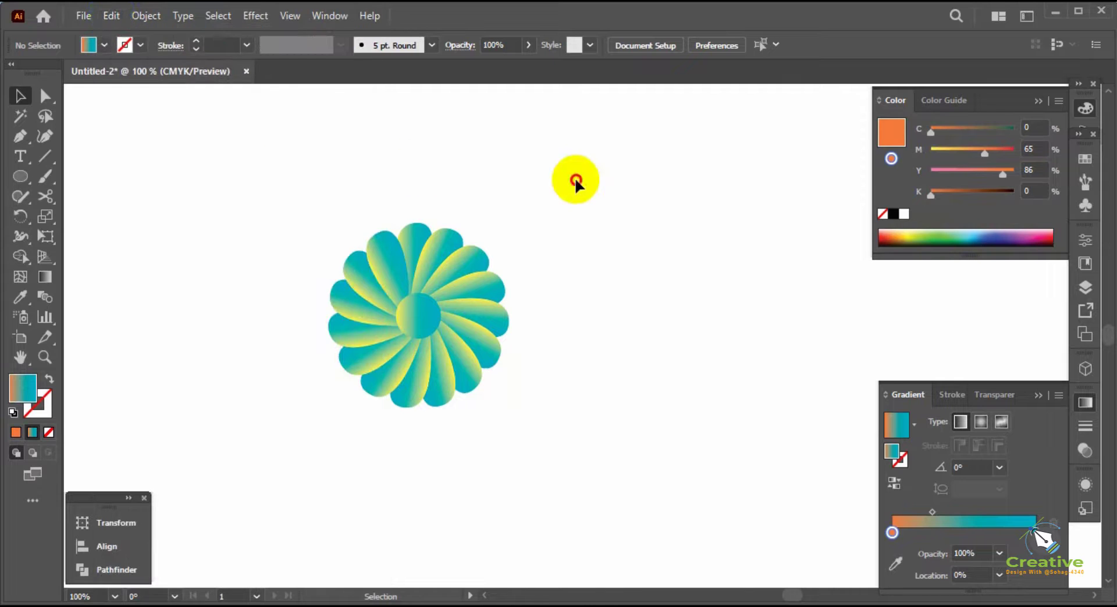
{"action": "key", "text": "ctrl+b"}
Step: Copy the orange-teal flower, paste it in front, and enlarge the copy proportionally around its centre to about 388 pt wide
{"action": "left_click", "coordinate": [404, 194]}
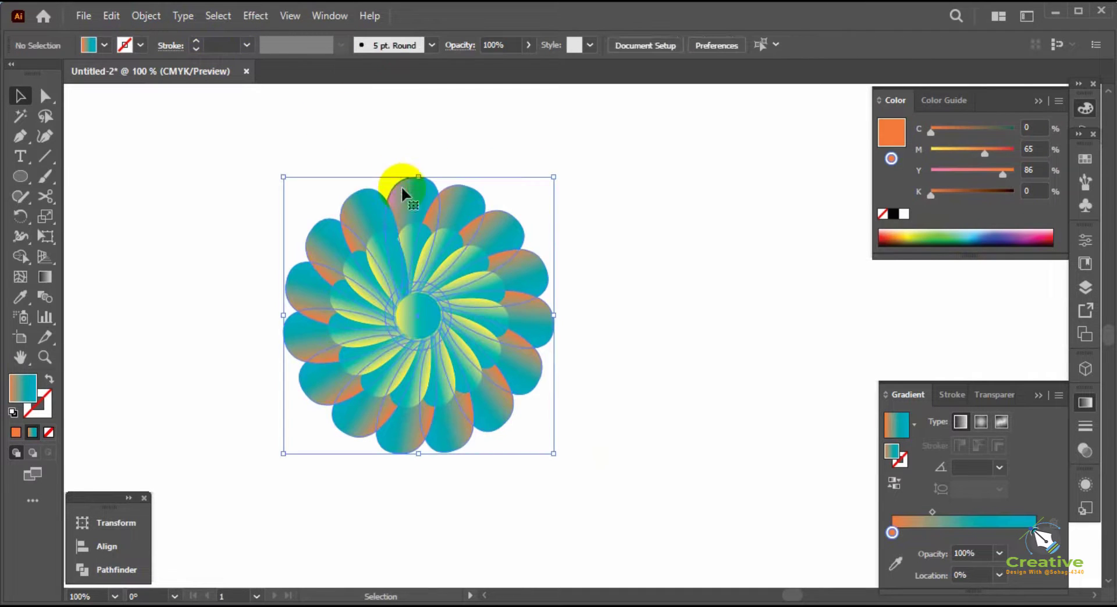
{"action": "left_click", "coordinate": [146, 16]}
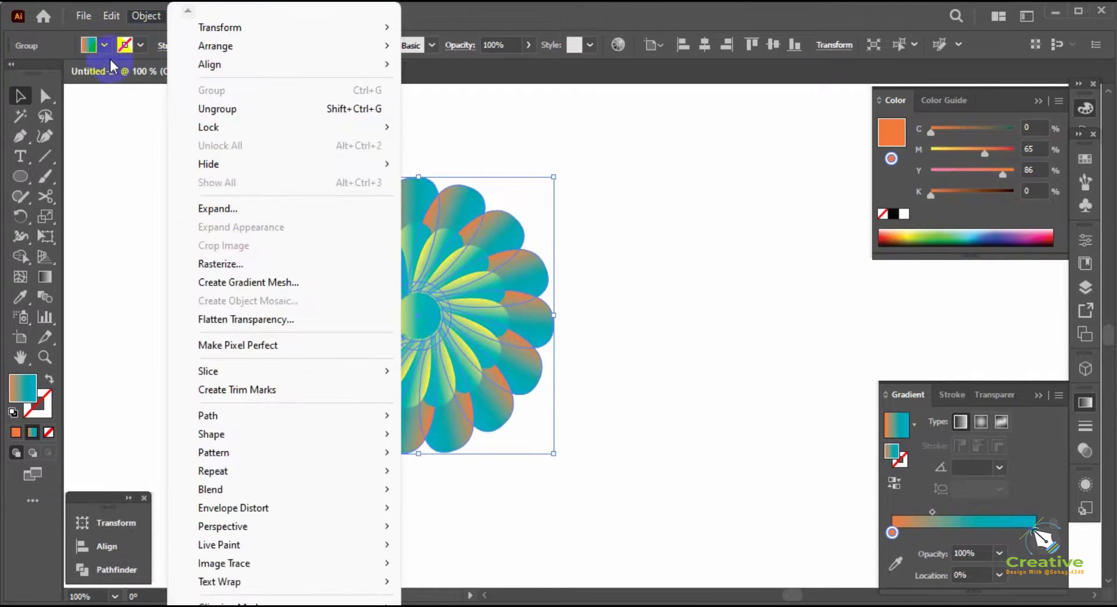
{"action": "left_click", "coordinate": [110, 16]}
{"action": "left_click", "coordinate": [111, 98]}
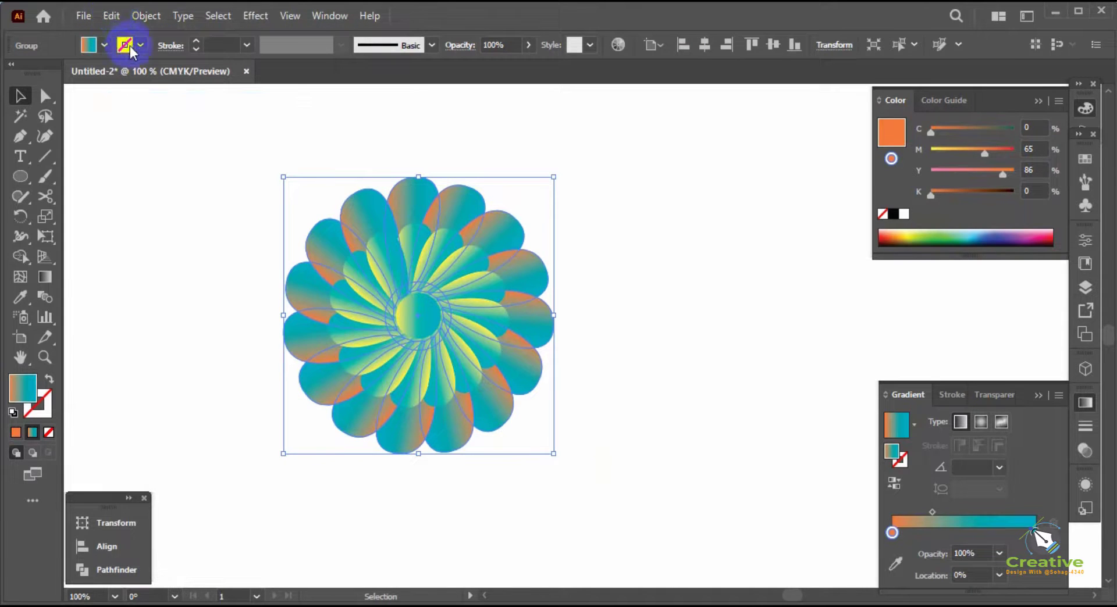
{"action": "left_click", "coordinate": [112, 15]}
{"action": "left_click", "coordinate": [205, 135]}
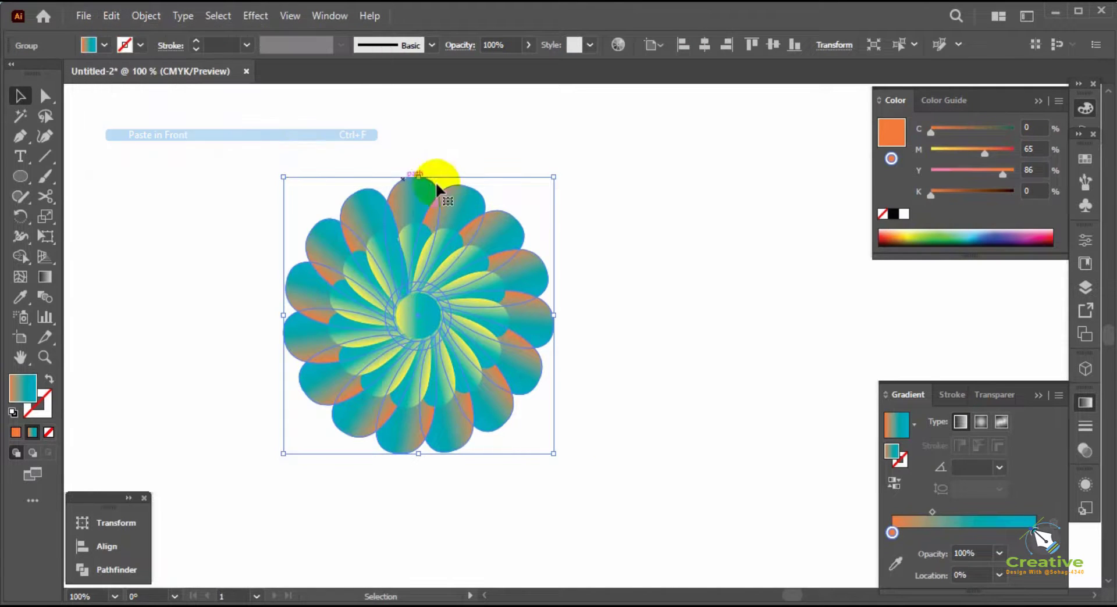
{"action": "left_click_drag", "start_coordinate": [554, 179], "coordinate": [620, 125]}
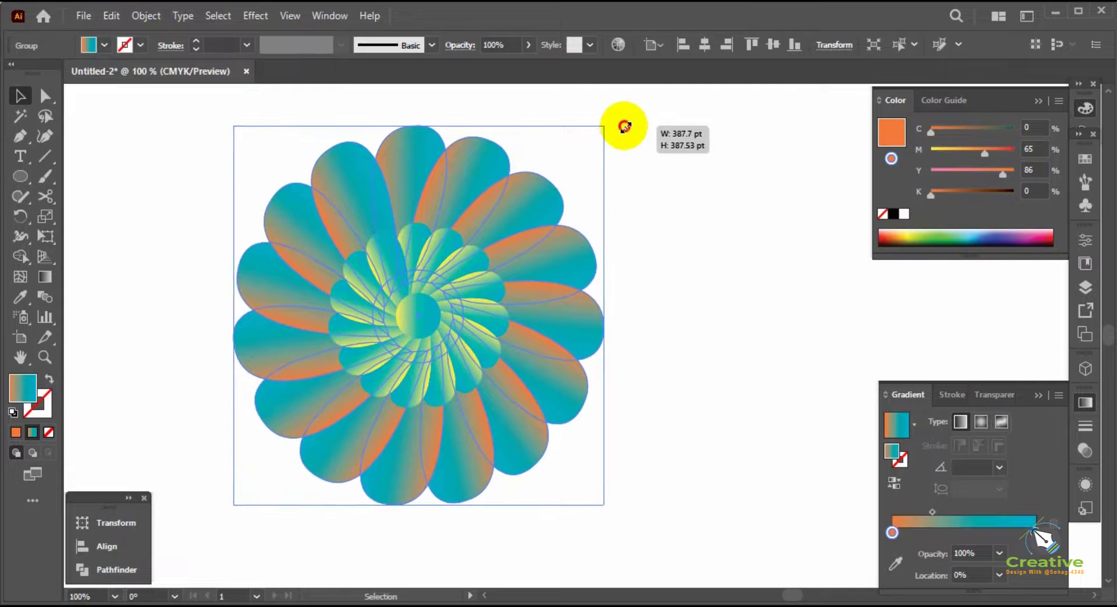
Step: Send the newly enlarged flower copy to the back, behind both smaller flowers, and clear the selection
{"action": "right_click", "coordinate": [554, 241]}
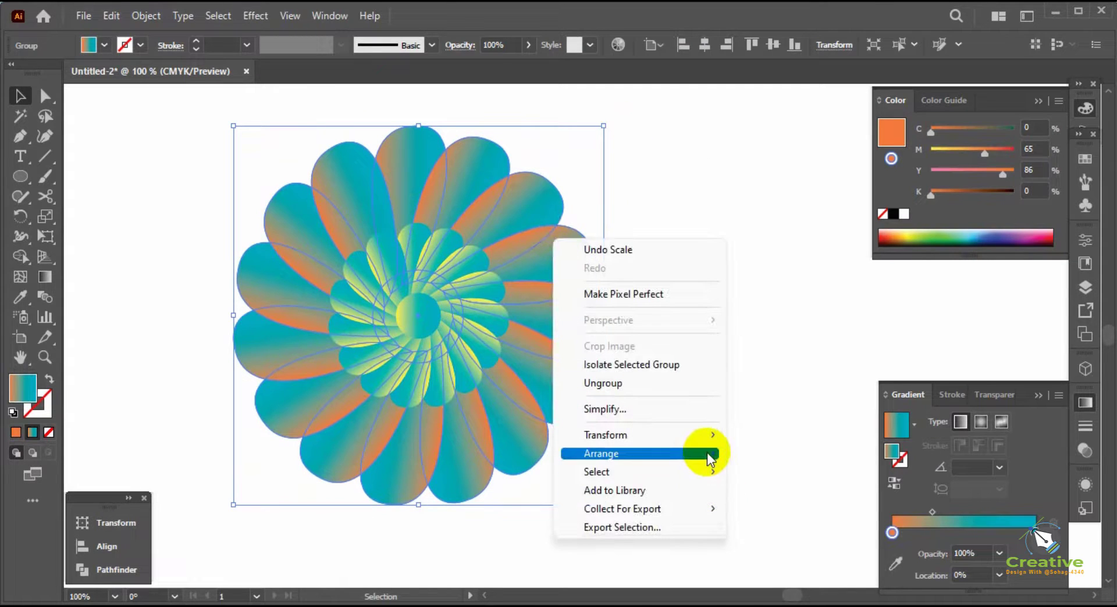
{"action": "mouse_move", "coordinate": [710, 454]}
{"action": "left_click", "coordinate": [774, 491]}
{"action": "left_click", "coordinate": [735, 392]}
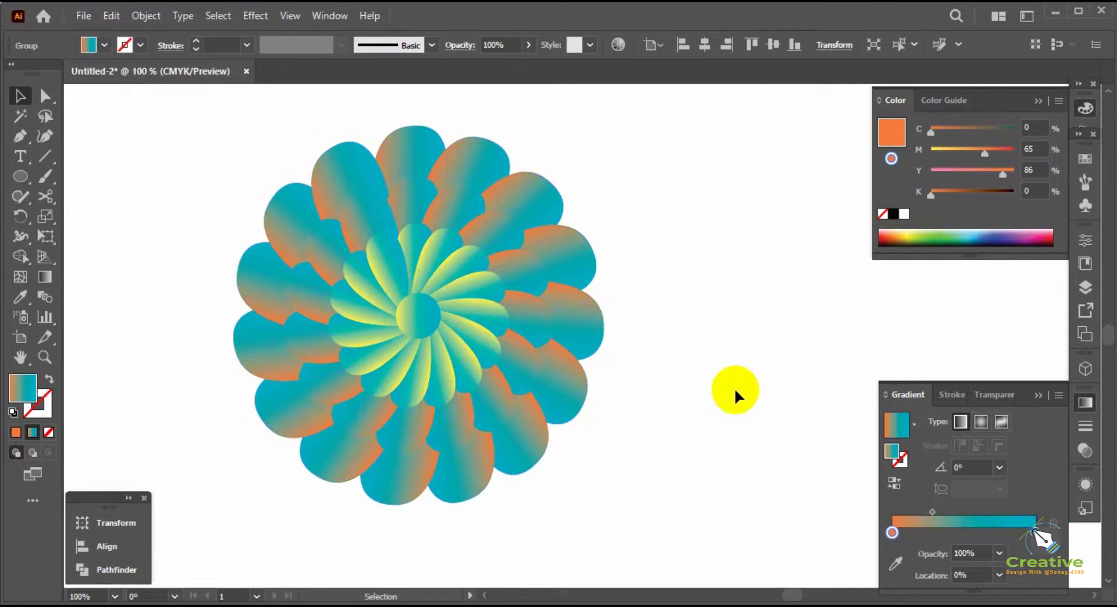
Step: Change the end gradient stop of the outermost flower to lime green, C 43, M 0, Y 100, K 0
{"action": "left_click", "coordinate": [581, 267]}
{"action": "double_click", "coordinate": [1034, 526]}
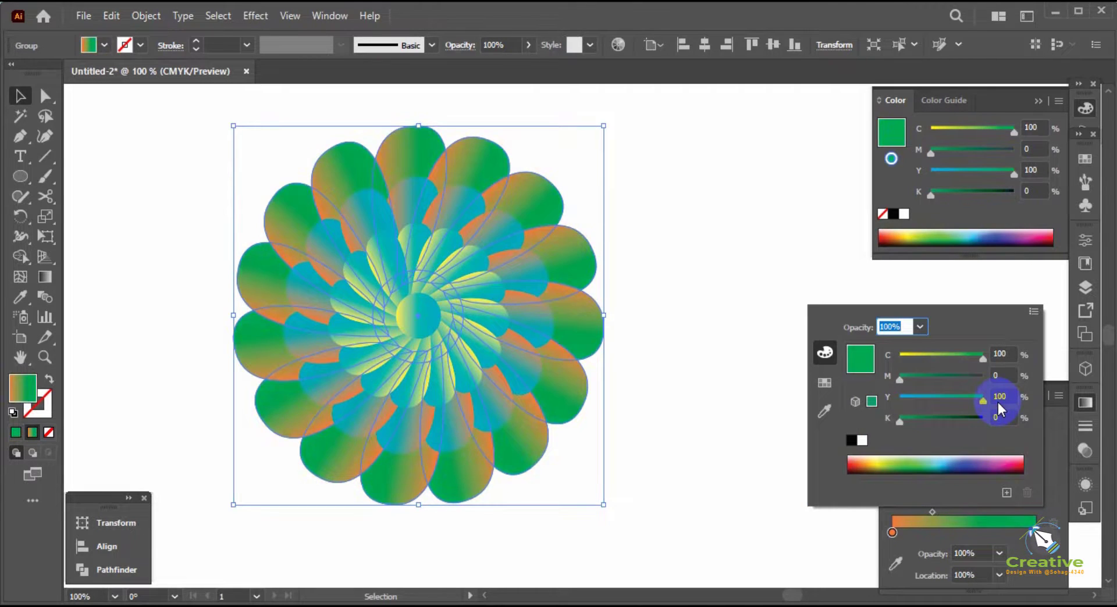
{"action": "left_click", "coordinate": [924, 356]}
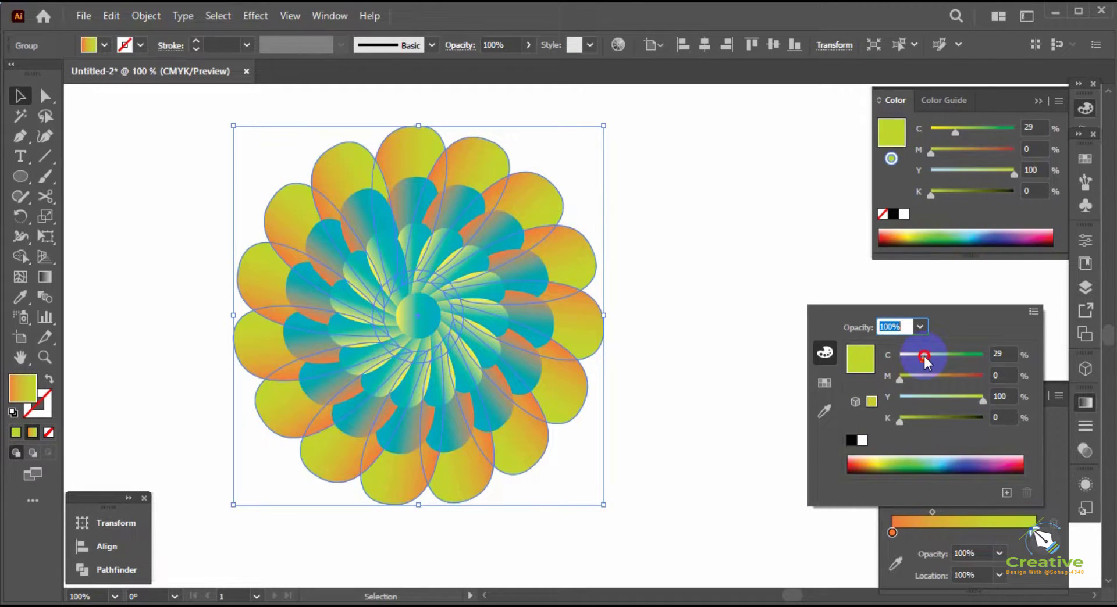
{"action": "left_click_drag", "start_coordinate": [919, 355], "coordinate": [935, 357]}
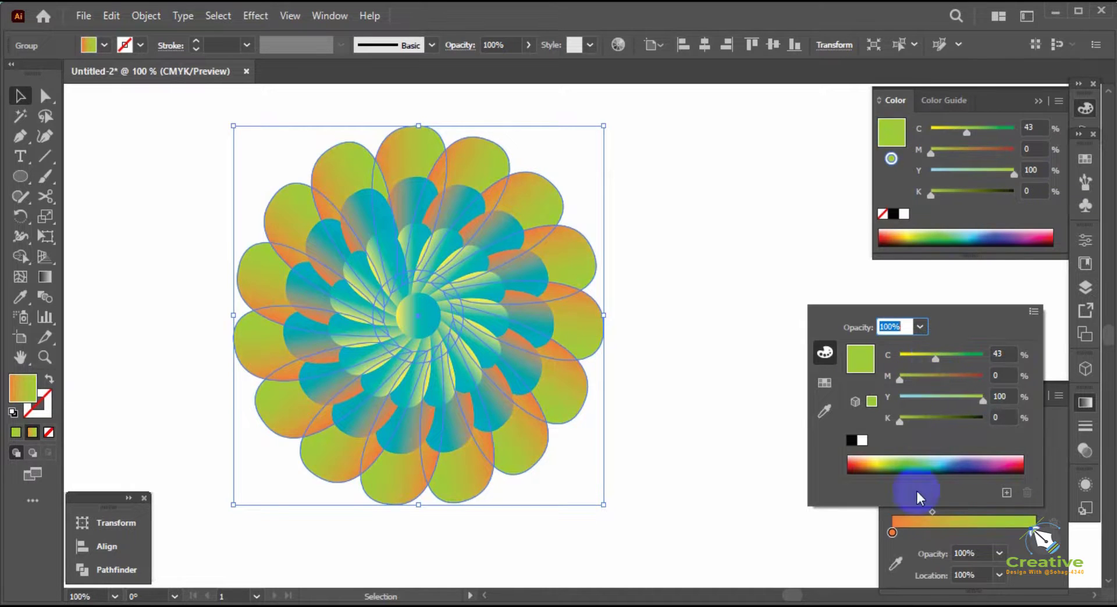
Step: Change the first gradient stop of the outermost flower to golden yellow, C 0, M 16, Y 86, K 0, and clear the selection
{"action": "double_click", "coordinate": [892, 533]}
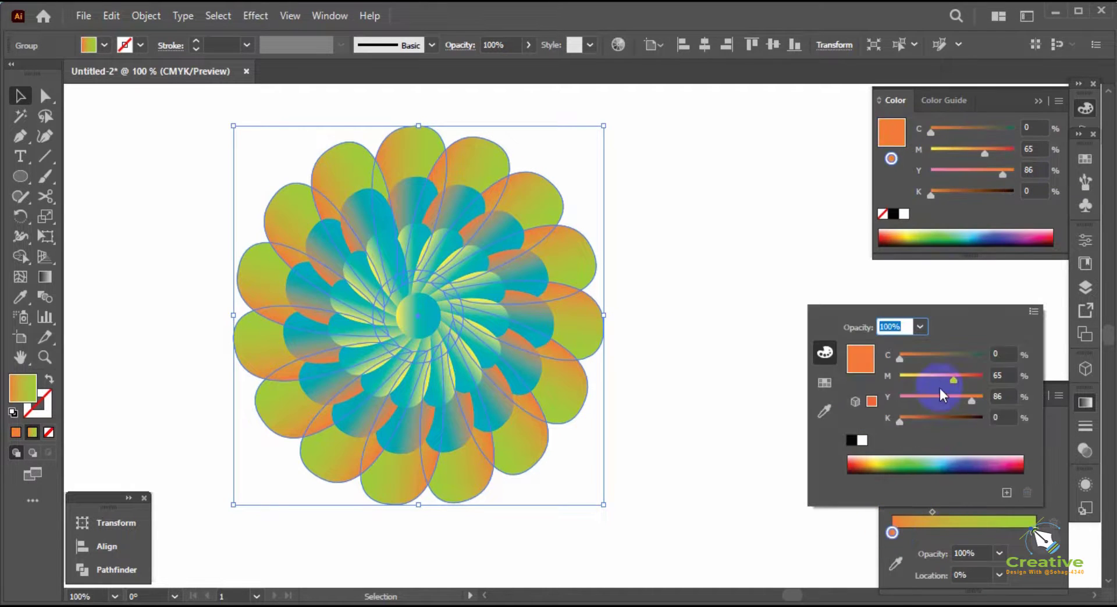
{"action": "left_click", "coordinate": [935, 380]}
{"action": "left_click_drag", "start_coordinate": [931, 379], "coordinate": [916, 399]}
{"action": "left_click", "coordinate": [925, 356]}
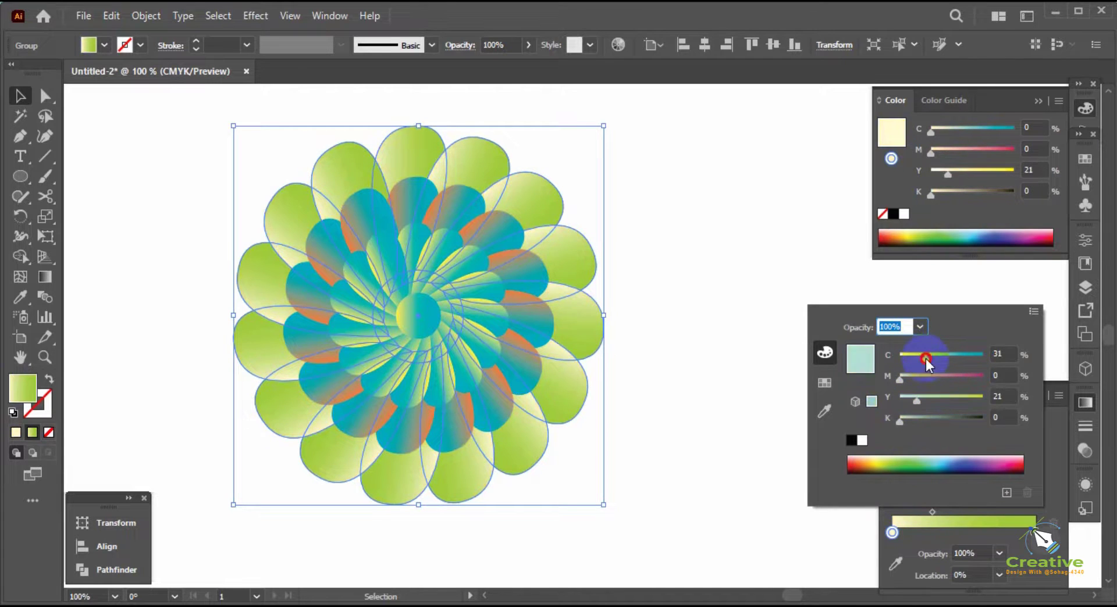
{"action": "mouse_move", "coordinate": [926, 358]}
{"action": "left_mouse_down"}
{"action": "mouse_move", "coordinate": [935, 361]}
{"action": "mouse_move", "coordinate": [922, 357]}
{"action": "left_mouse_up"}
{"action": "left_click_drag", "start_coordinate": [917, 400], "coordinate": [972, 400]}
{"action": "left_click", "coordinate": [927, 374]}
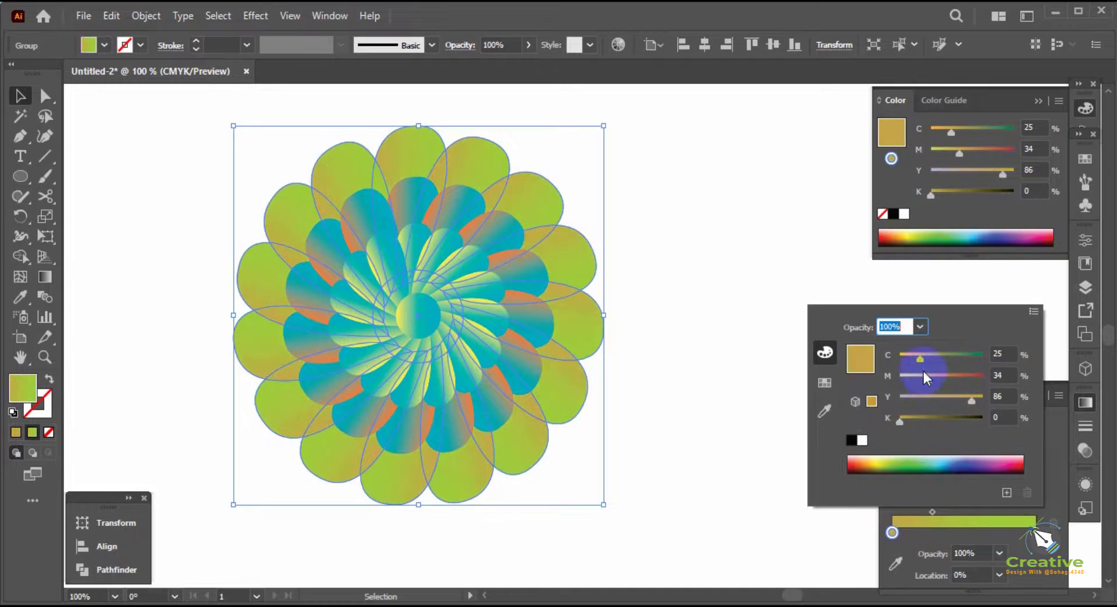
{"action": "mouse_move", "coordinate": [920, 358]}
{"action": "left_mouse_down"}
{"action": "mouse_move", "coordinate": [893, 357]}
{"action": "mouse_move", "coordinate": [937, 381]}
{"action": "mouse_move", "coordinate": [913, 377]}
{"action": "left_mouse_up"}
{"action": "left_click", "coordinate": [717, 376]}
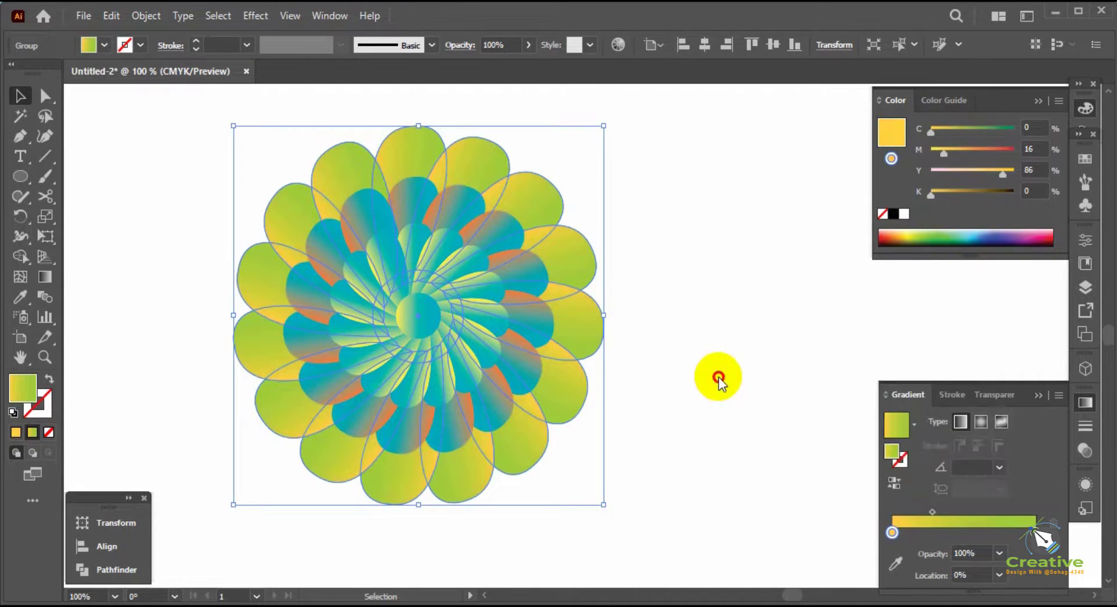
{"action": "left_click", "coordinate": [698, 383]}
Step: Select all three flower layers, move them up and to the left on the canvas, and scale them down slightly
{"action": "scroll", "coordinate": [696, 385], "scroll_direction": "down", "scroll_amount": 1}
{"action": "left_click", "coordinate": [414, 242]}
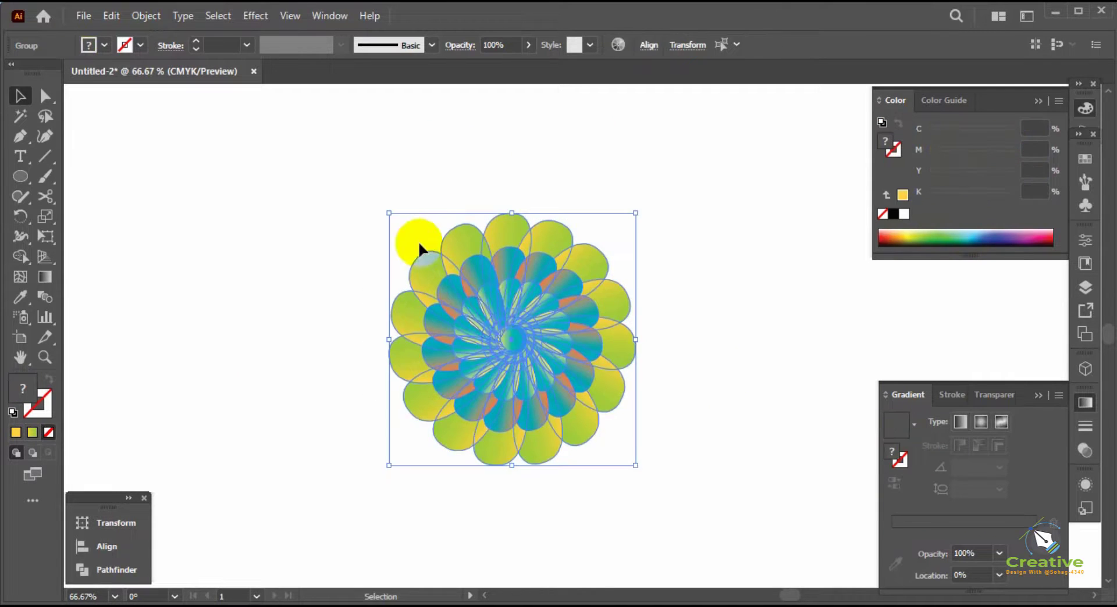
{"action": "left_click_drag", "start_coordinate": [492, 316], "coordinate": [388, 270]}
{"action": "left_click_drag", "start_coordinate": [536, 167], "coordinate": [521, 181]}
{"action": "left_click", "coordinate": [539, 267]}
{"action": "left_click", "coordinate": [514, 254]}
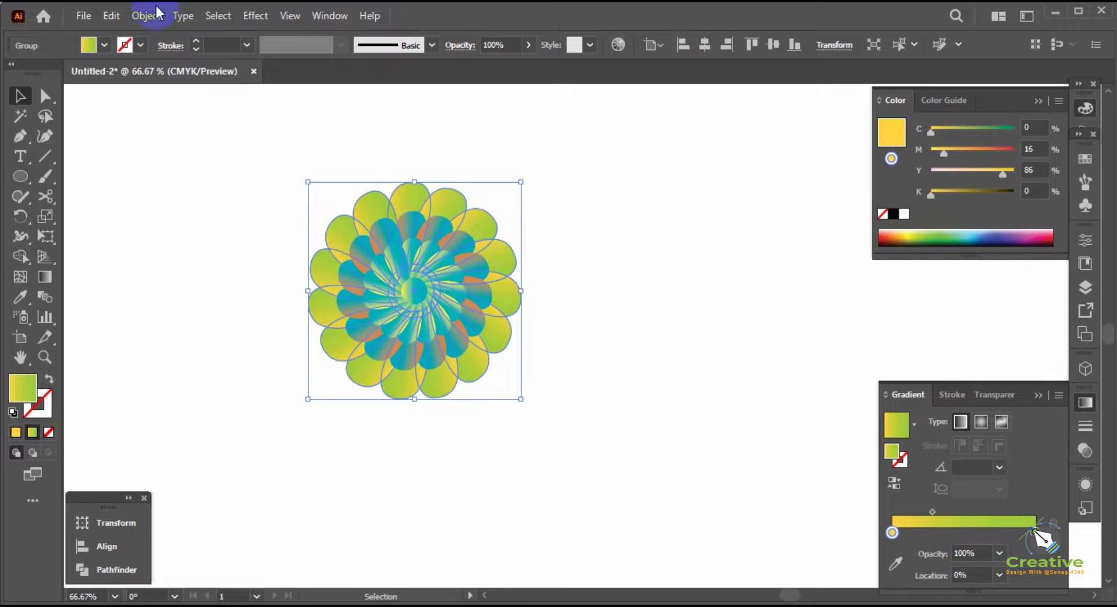
{"action": "left_click", "coordinate": [227, 21]}
{"action": "left_click", "coordinate": [138, 210]}
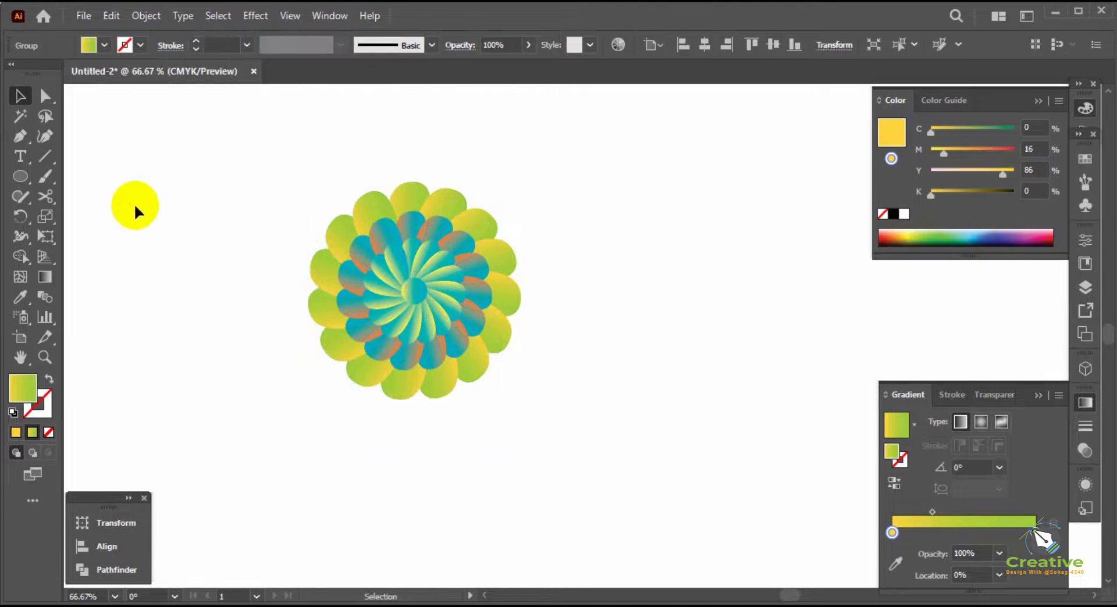
{"action": "left_click", "coordinate": [570, 328]}
{"action": "left_click", "coordinate": [460, 336]}
{"action": "left_click", "coordinate": [578, 316]}
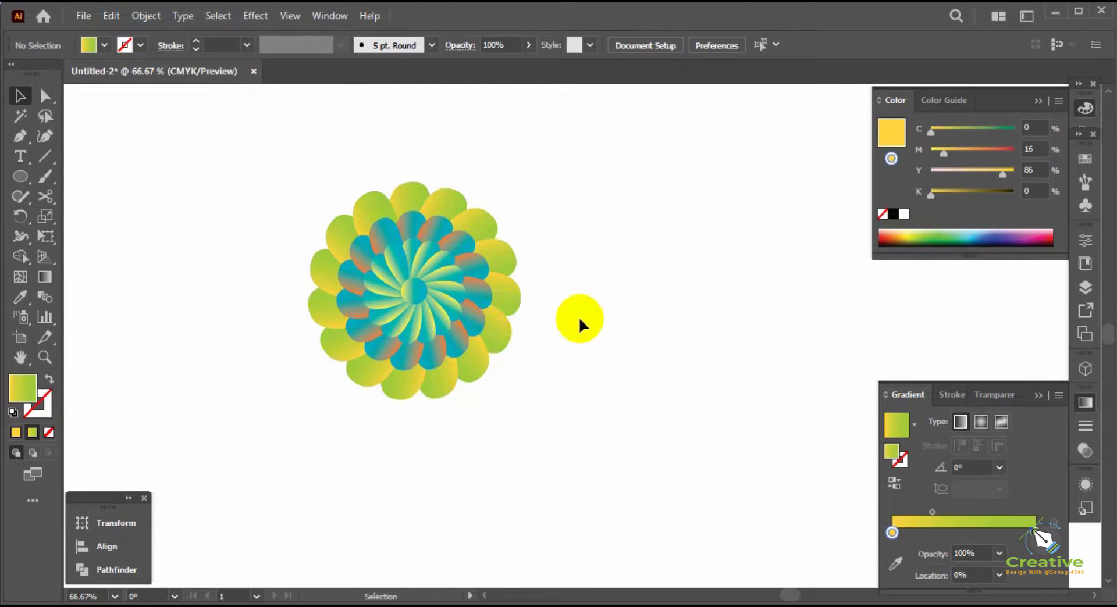
Step: Directly select the centre circle, change its yellow gradient stop to white (C 0, M 0, Y 0, K 0), and clear the selection
{"action": "key", "text": "a"}
{"action": "left_click", "coordinate": [452, 306]}
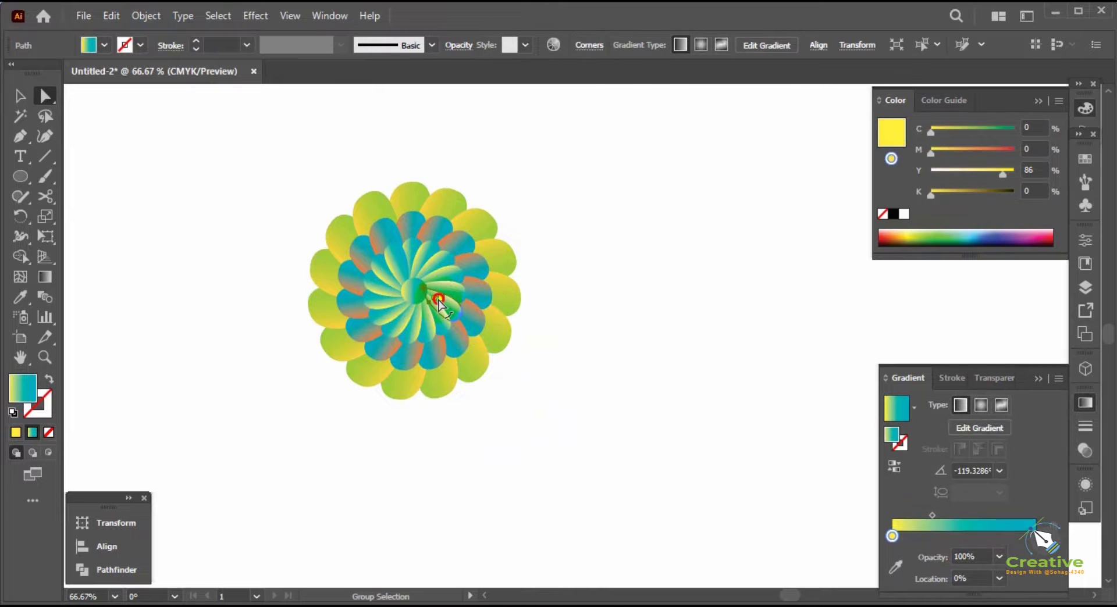
{"action": "left_click", "coordinate": [543, 332]}
{"action": "key", "text": "v"}
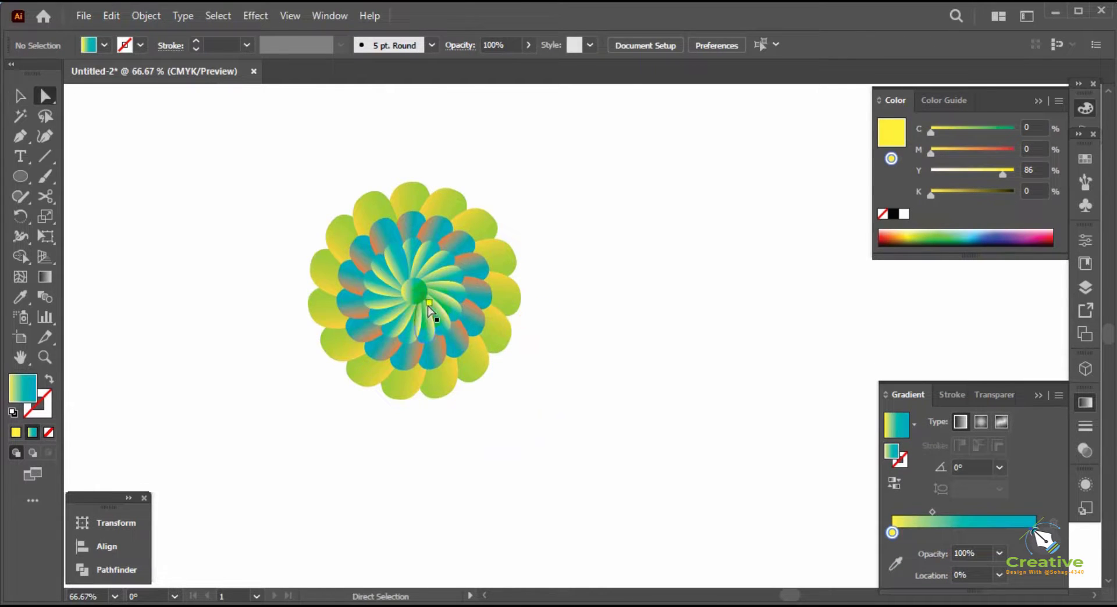
{"action": "left_click", "coordinate": [415, 295]}
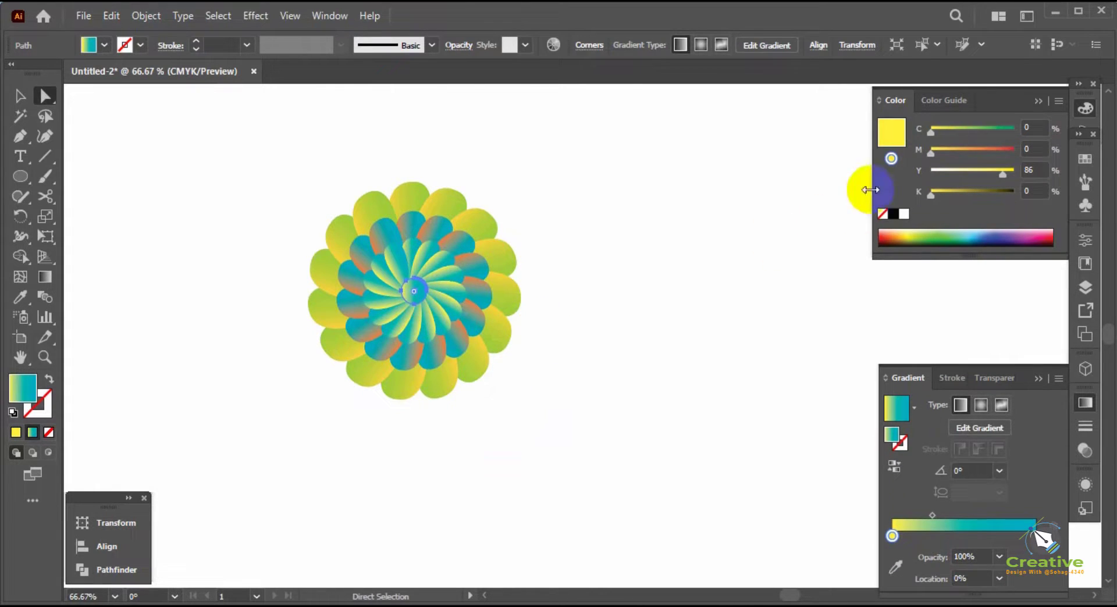
{"action": "left_click", "coordinate": [937, 170]}
{"action": "key", "text": "v"}
{"action": "left_click", "coordinate": [664, 307]}
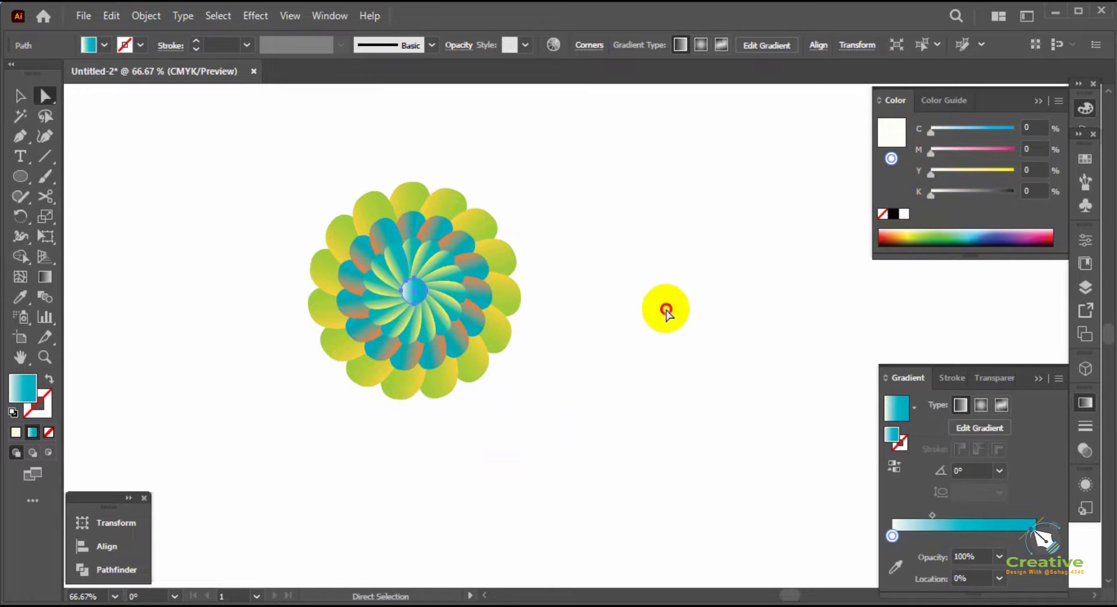
{"action": "left_click_drag", "start_coordinate": [664, 307], "coordinate": [627, 316]}
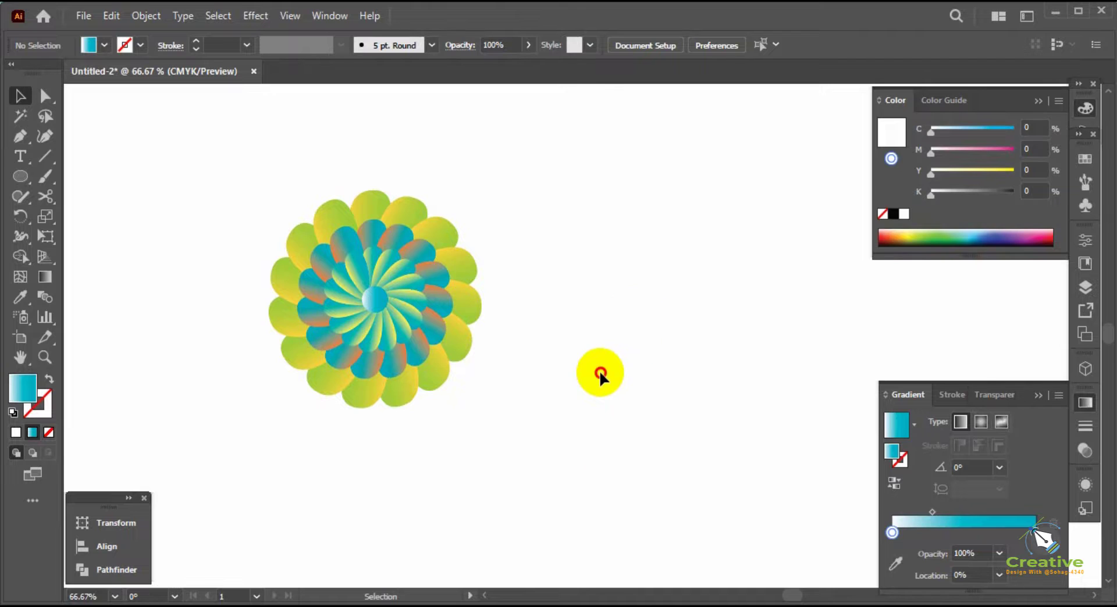
{"action": "left_click_drag", "start_coordinate": [568, 454], "coordinate": [260, 186]}
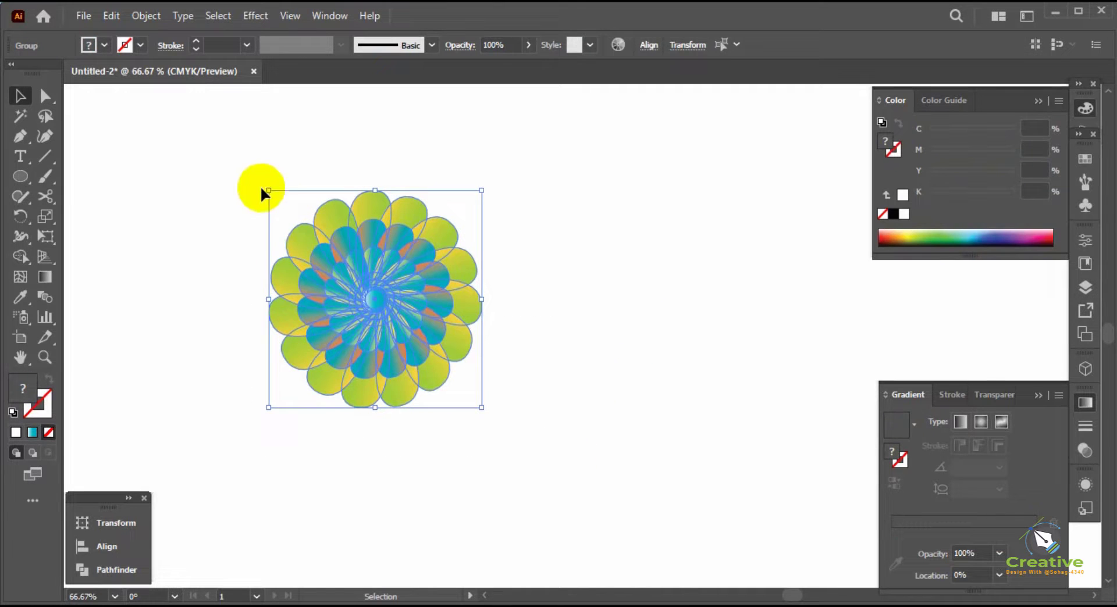
{"action": "left_click", "coordinate": [539, 330]}
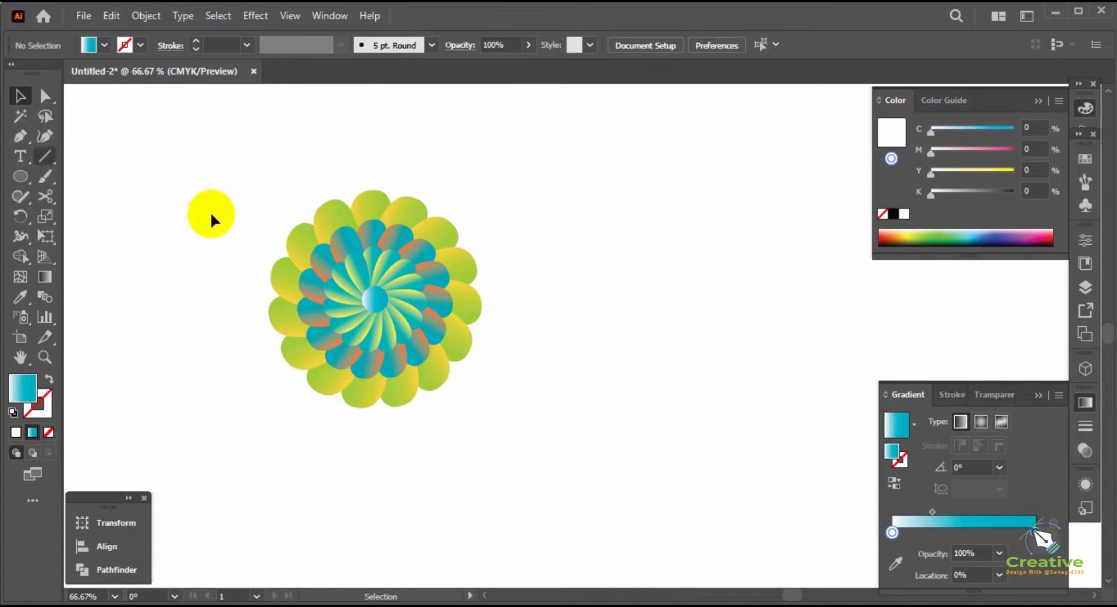
{"action": "left_click_drag", "start_coordinate": [303, 239], "coordinate": [402, 257]}
{"action": "scroll", "coordinate": [408, 301], "scroll_direction": "up", "scroll_amount": 1}
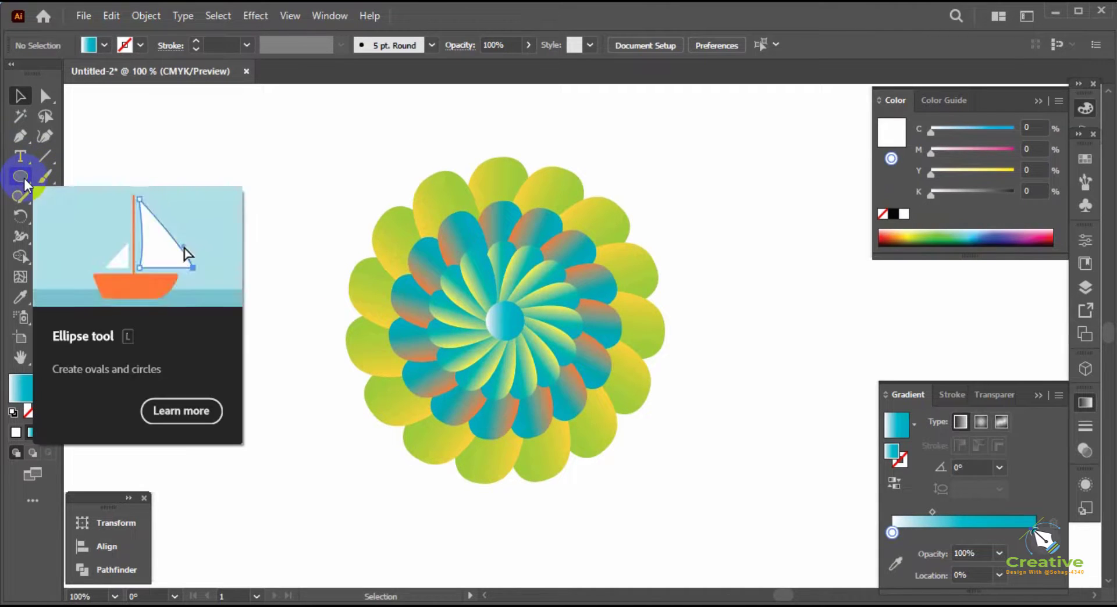
Step: Draw a short curved path with the Pen tool beside the upper-left outer petal and swap its fill and stroke
{"action": "left_click", "coordinate": [21, 137]}
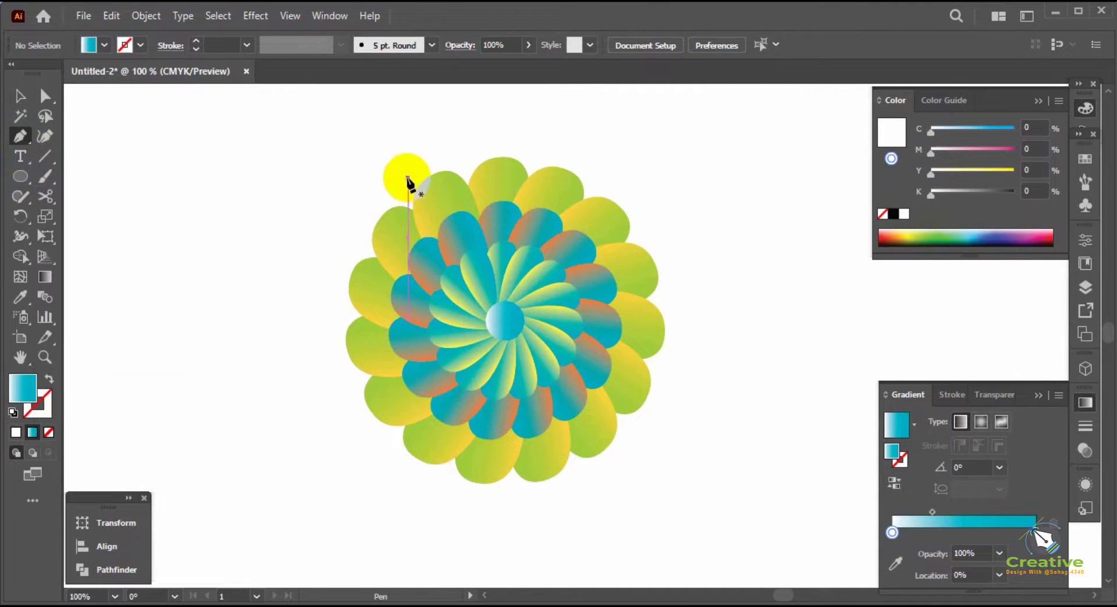
{"action": "left_click", "coordinate": [407, 177]}
{"action": "left_click", "coordinate": [441, 240]}
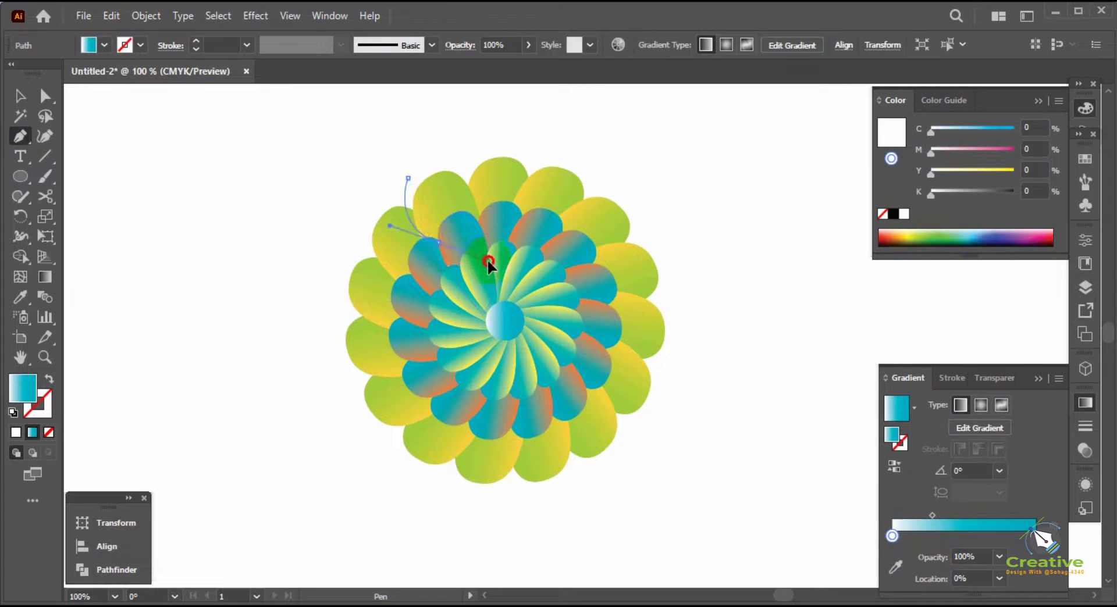
{"action": "left_click_drag", "start_coordinate": [487, 261], "coordinate": [482, 264]}
{"action": "left_click", "coordinate": [439, 242]}
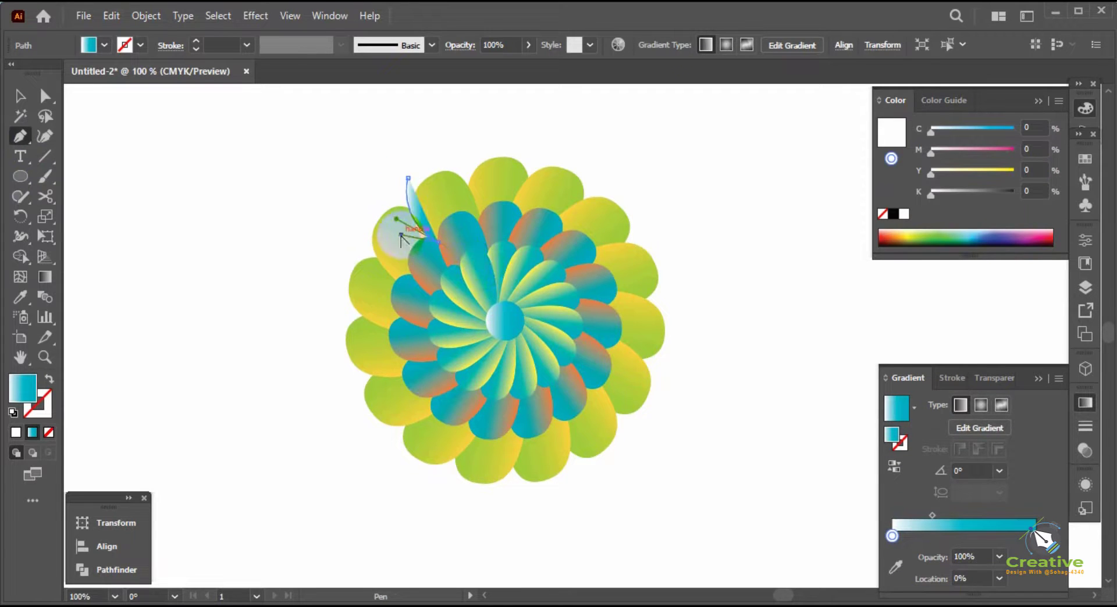
{"action": "key", "text": "shift+x"}
{"action": "key", "text": "v"}
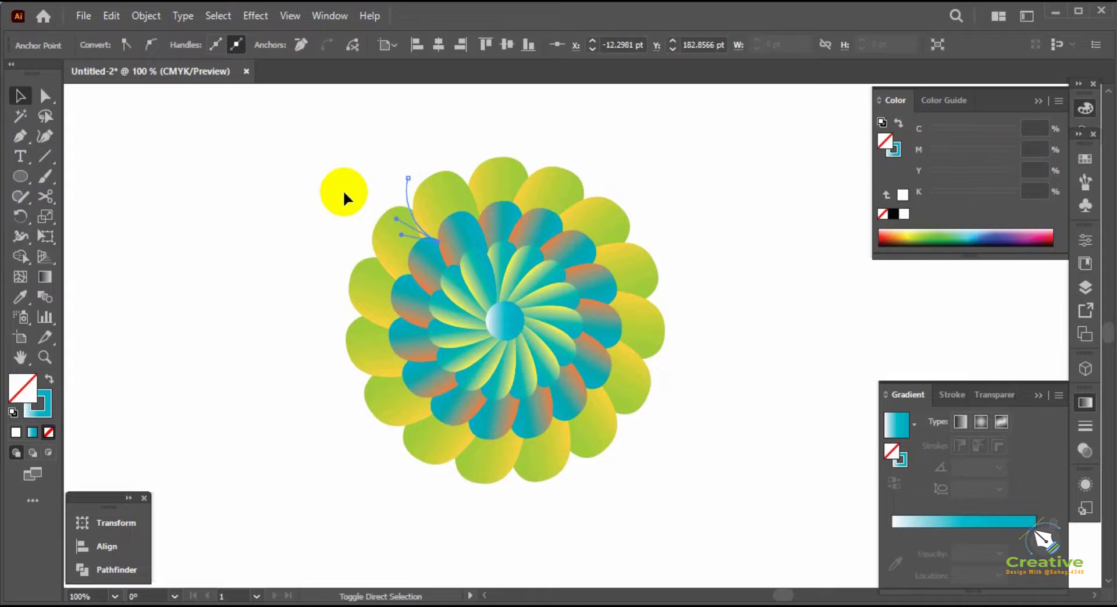
{"action": "left_click", "coordinate": [358, 195]}
Step: Sample the middle ring's orange-to-teal petal gradient onto the curved path's stroke, and clear the selection
{"action": "left_click", "coordinate": [407, 179]}
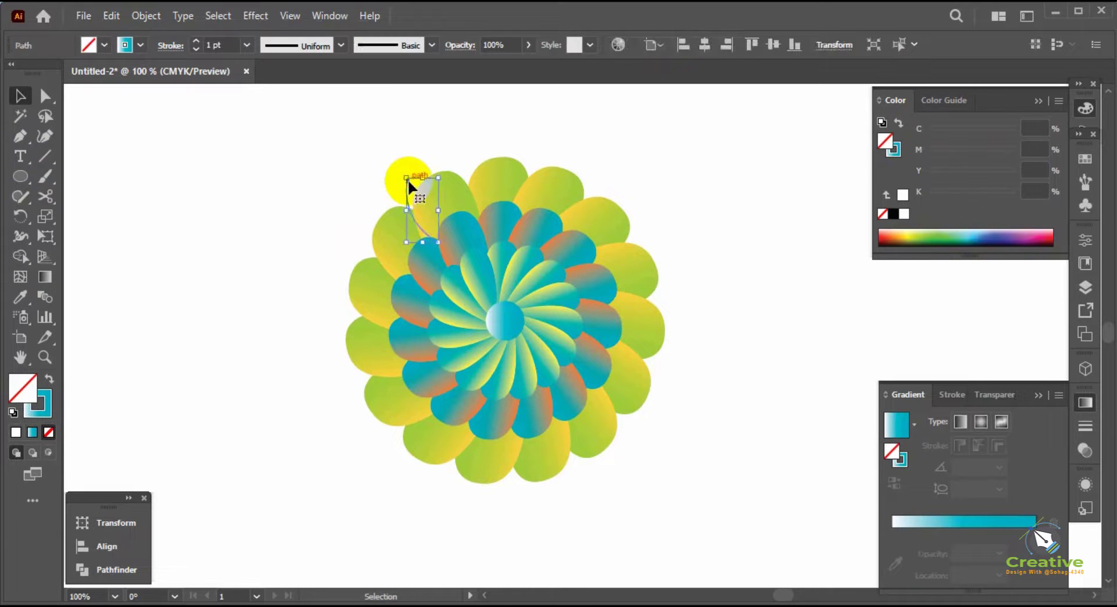
{"action": "key", "text": "i"}
{"action": "left_click", "coordinate": [460, 235]}
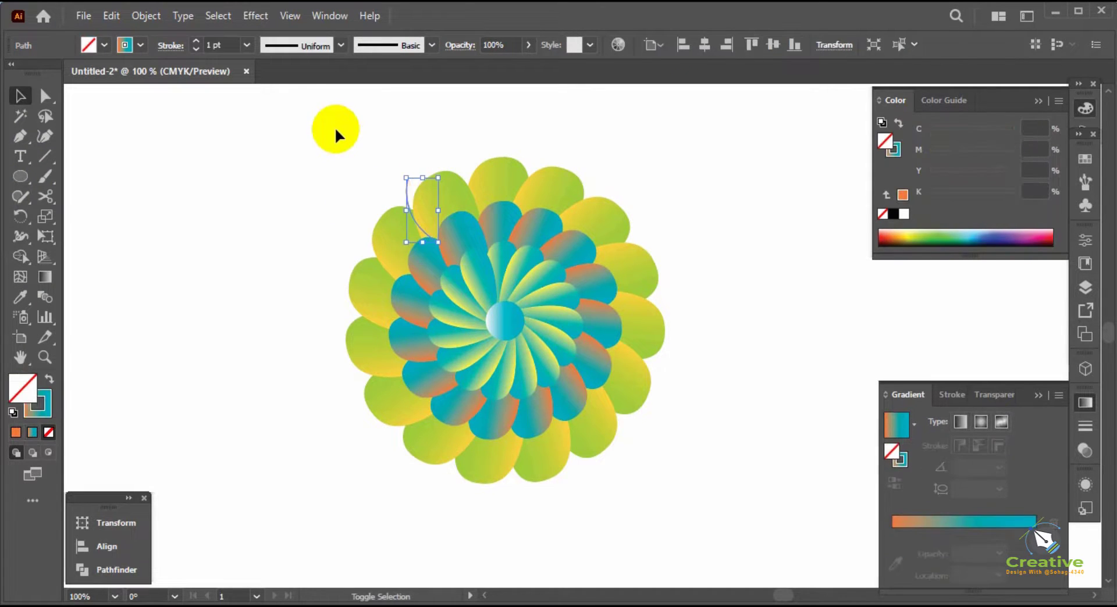
{"action": "left_click", "coordinate": [337, 131]}
Step: Nudge the upper end anchor of the curved path slightly upward and clear the selection
{"action": "scroll", "coordinate": [420, 160], "scroll_direction": "up", "scroll_amount": 1}
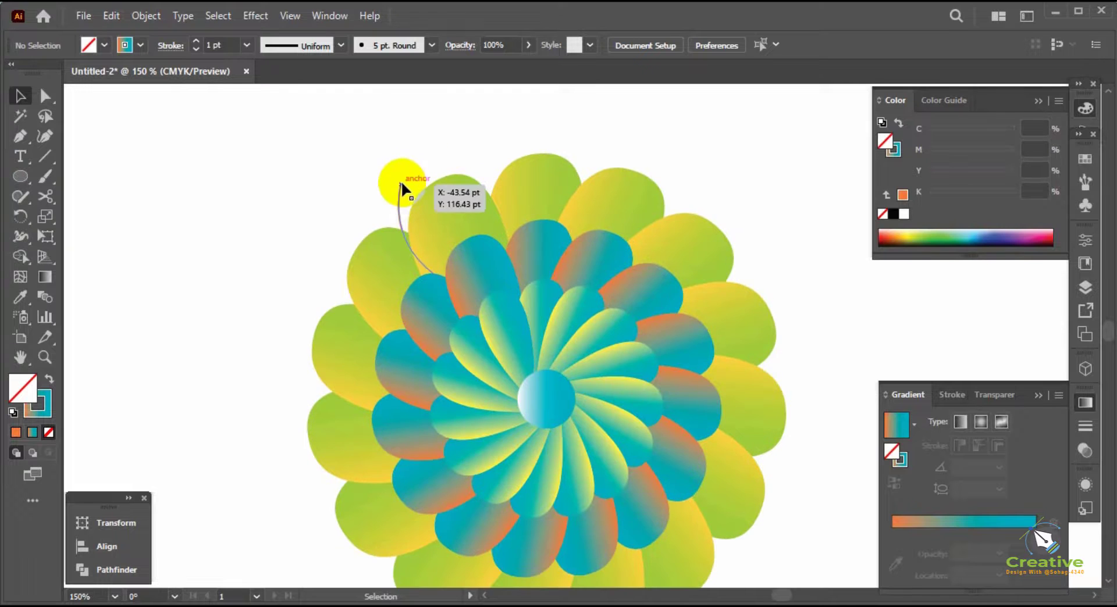
{"action": "key", "text": "a"}
{"action": "left_click_drag", "start_coordinate": [401, 184], "coordinate": [401, 177]}
{"action": "key", "text": "v"}
{"action": "left_click", "coordinate": [425, 151]}
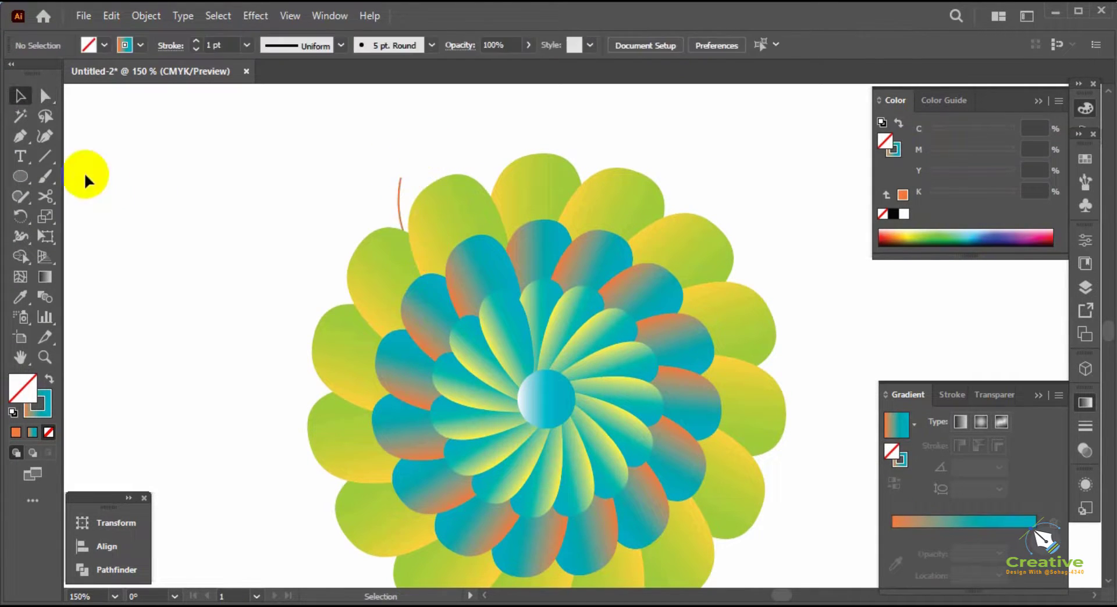
Step: Draw a small circle near the curve's upper end and swap the orange-to-teal gradient from its stroke to its fill
{"action": "left_click", "coordinate": [44, 158]}
{"action": "left_click", "coordinate": [20, 176]}
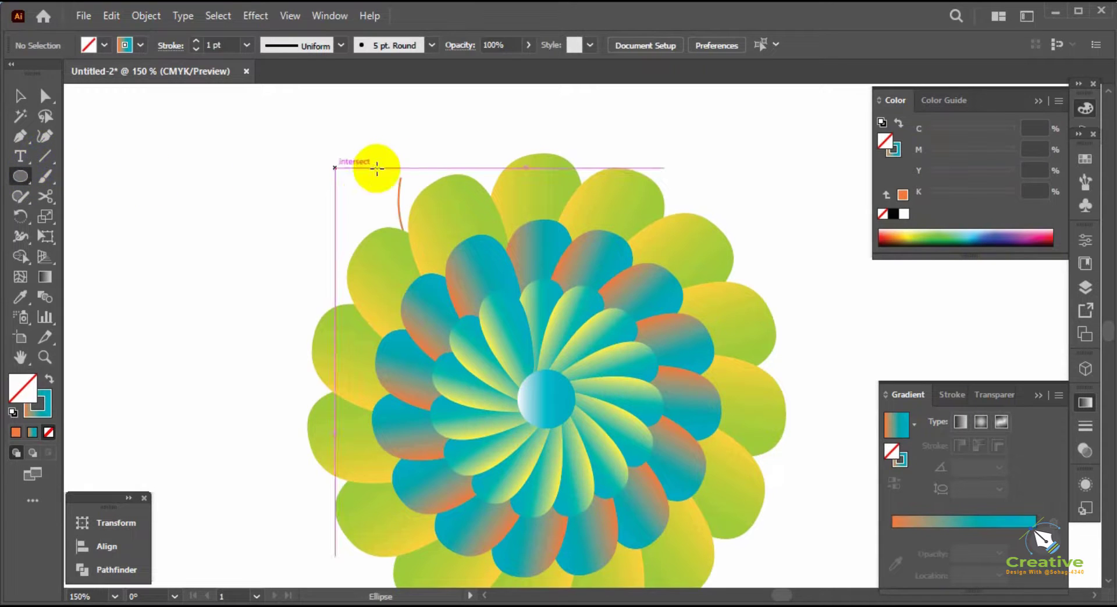
{"action": "left_click_drag", "start_coordinate": [407, 161], "coordinate": [424, 175]}
{"action": "key", "text": "shift+x"}
{"action": "key", "text": "v"}
{"action": "left_click", "coordinate": [449, 147]}
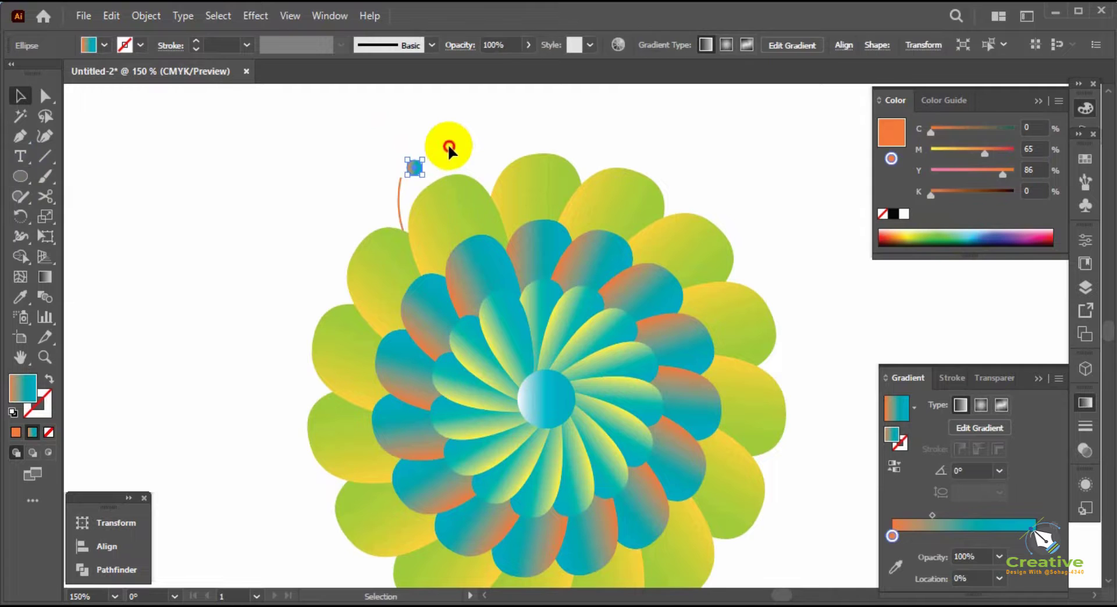
Step: Move the curve's upper end anchor onto the edge of the small circle and clear the selection
{"action": "key", "text": "a"}
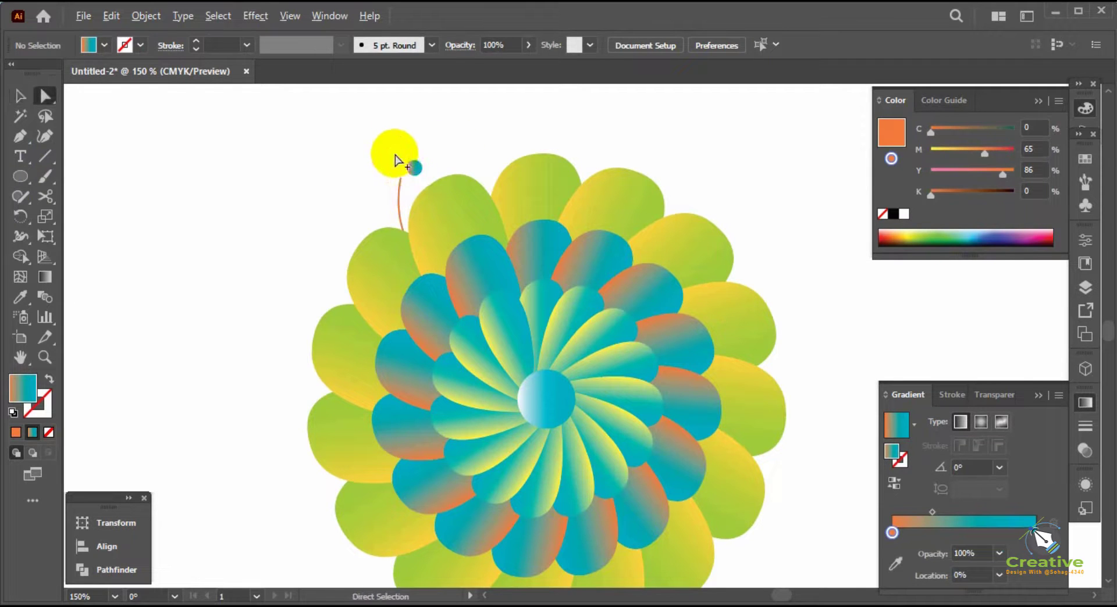
{"action": "scroll", "coordinate": [404, 170], "scroll_direction": "up", "scroll_amount": 2}
{"action": "left_click_drag", "start_coordinate": [400, 183], "coordinate": [414, 169]}
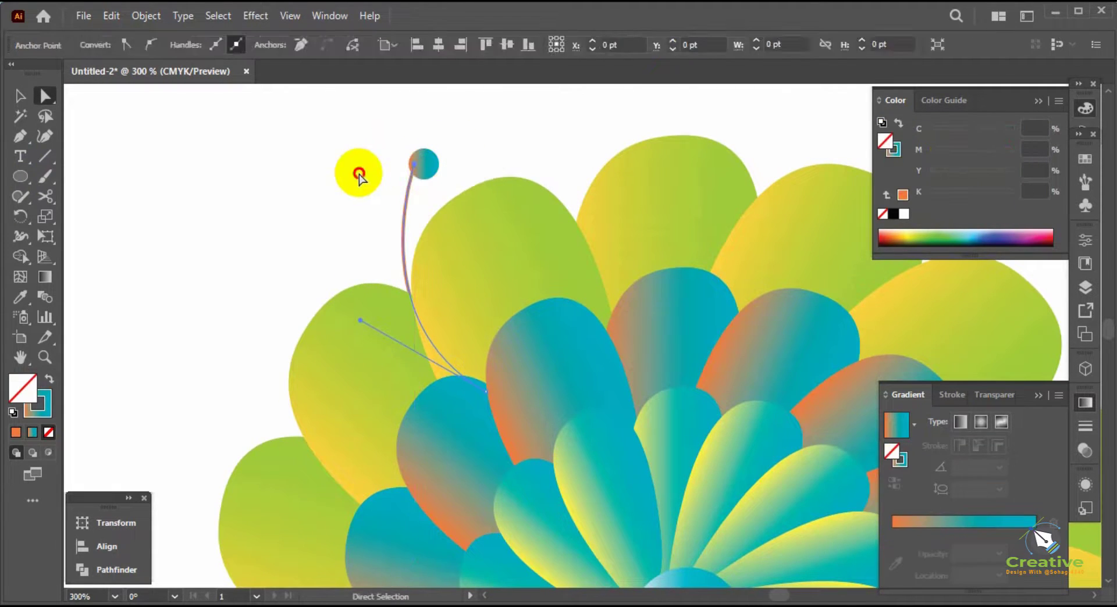
{"action": "key", "text": "v"}
{"action": "left_click", "coordinate": [357, 193]}
Step: Create a mirrored copy of the curve with Reflect across the vertical axis
{"action": "left_click", "coordinate": [404, 218]}
{"action": "right_click", "coordinate": [404, 211]}
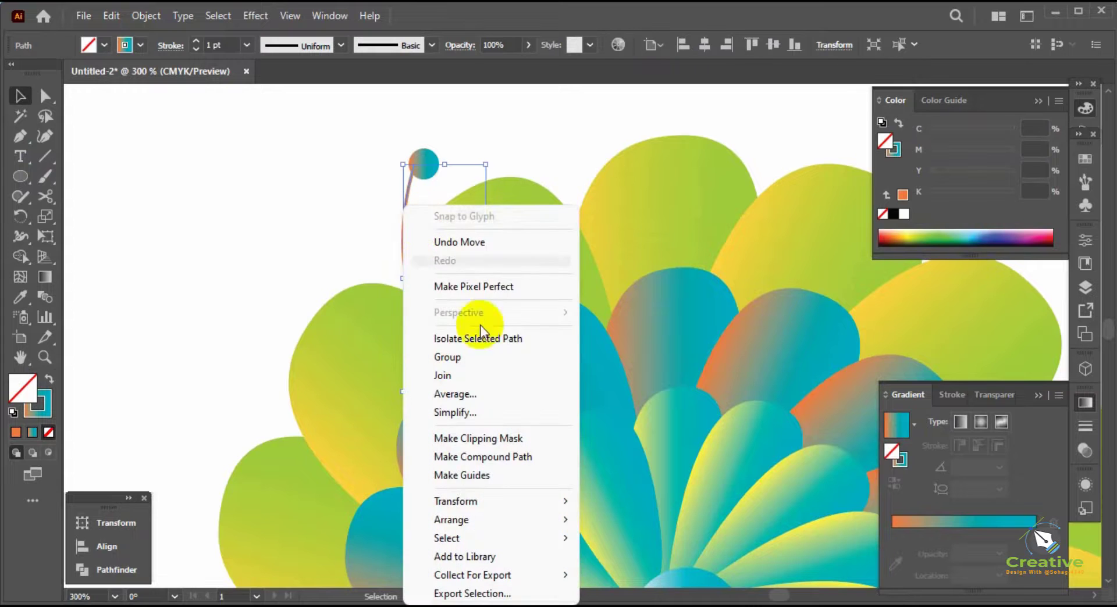
{"action": "mouse_move", "coordinate": [556, 501]}
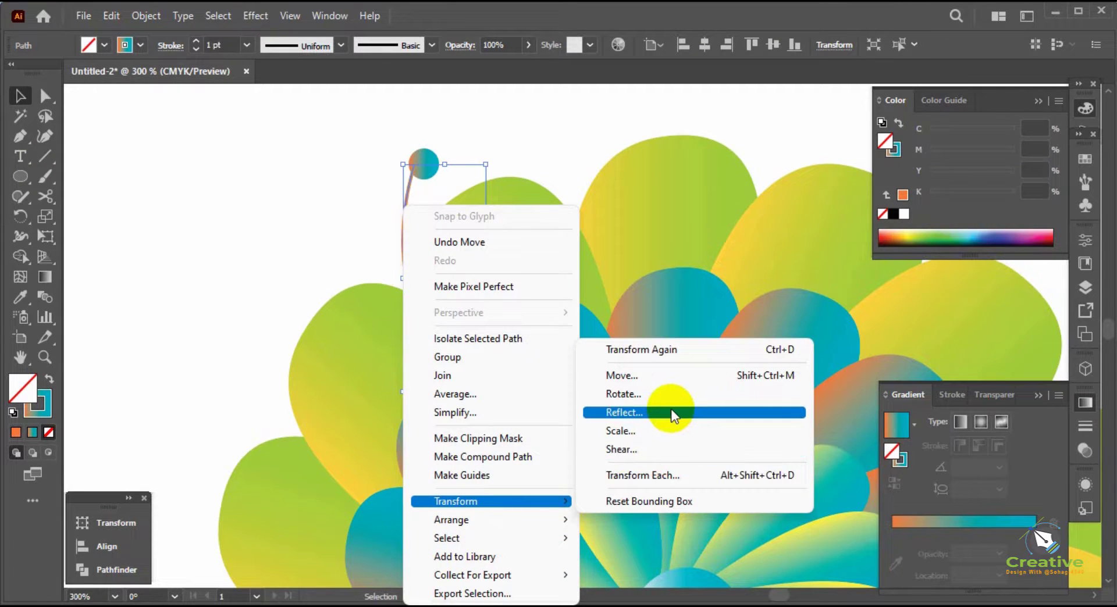
{"action": "left_click", "coordinate": [671, 411]}
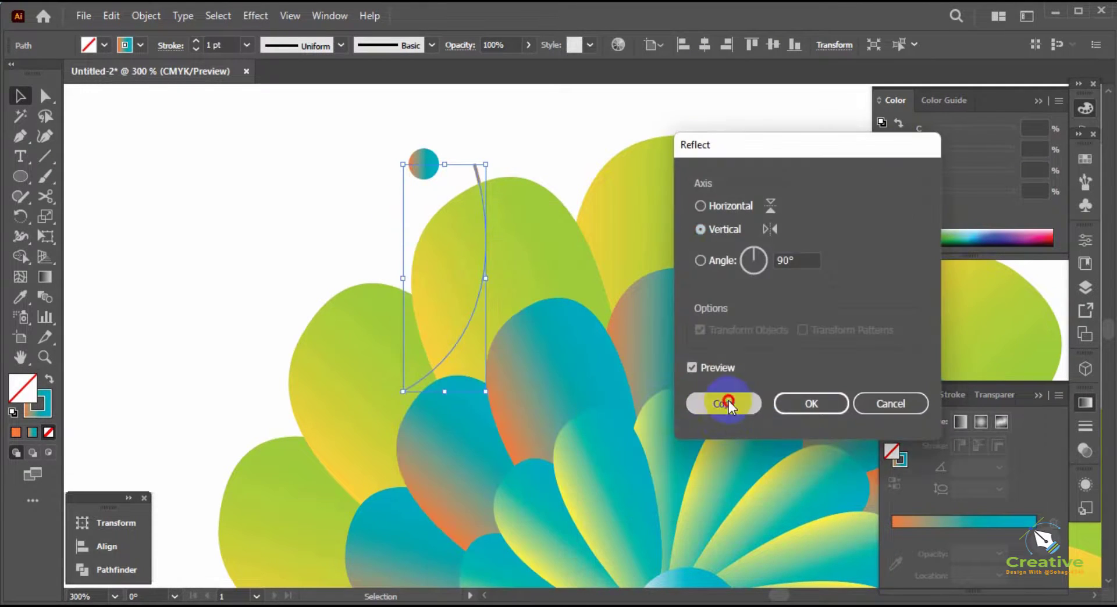
{"action": "left_click", "coordinate": [724, 404]}
{"action": "left_click", "coordinate": [304, 257]}
Step: Rotate and reposition the mirrored curve so it runs from the small circle over the other side of the petal
{"action": "left_click_drag", "start_coordinate": [470, 166], "coordinate": [445, 139]}
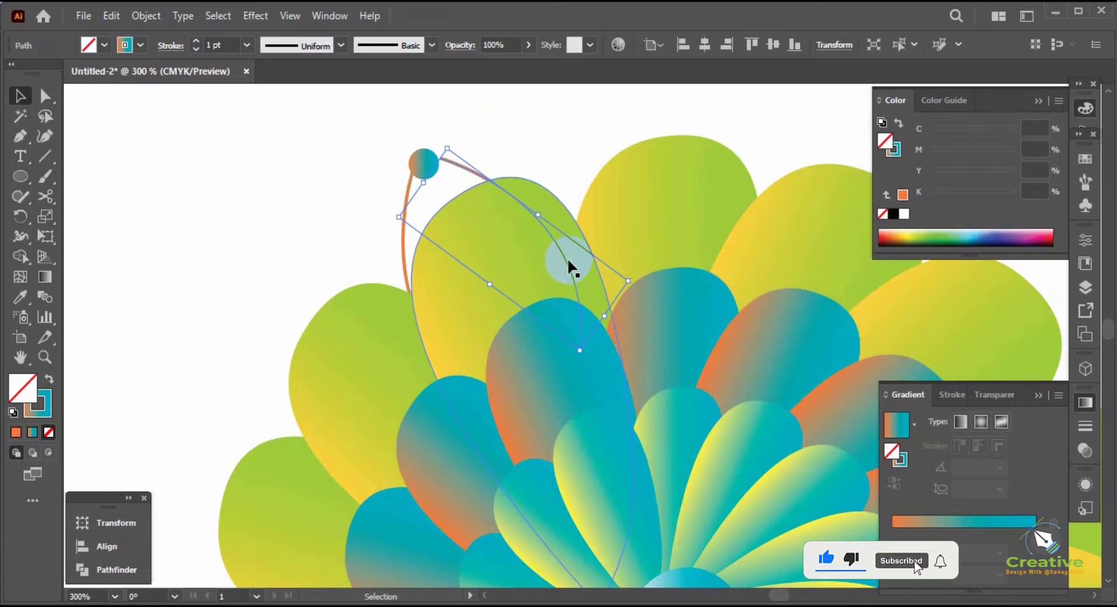
{"action": "left_click_drag", "start_coordinate": [567, 257], "coordinate": [587, 234]}
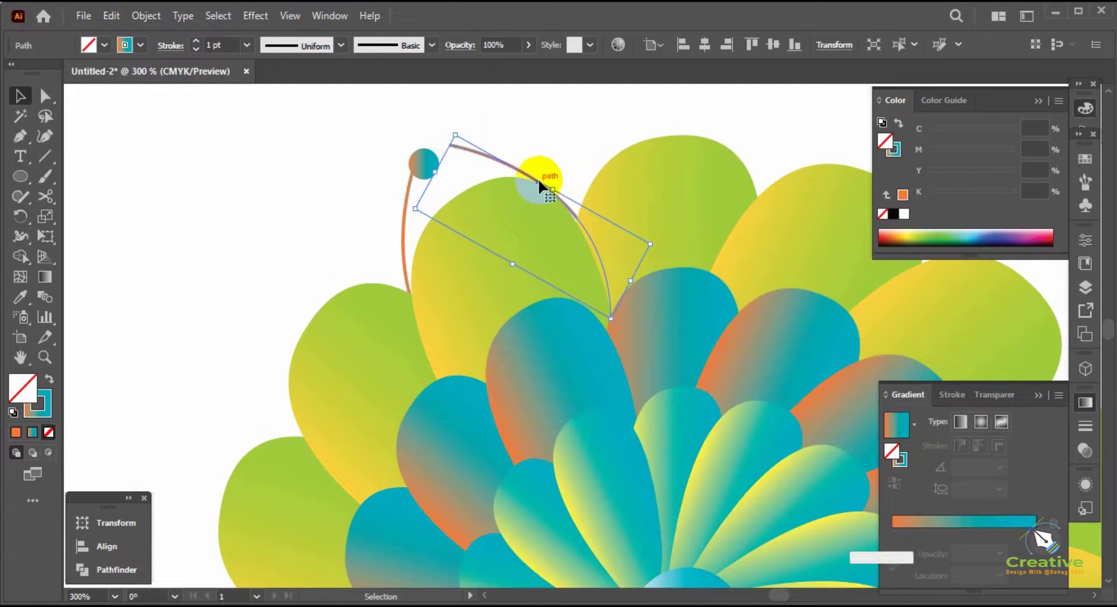
{"action": "left_click_drag", "start_coordinate": [535, 180], "coordinate": [521, 189]}
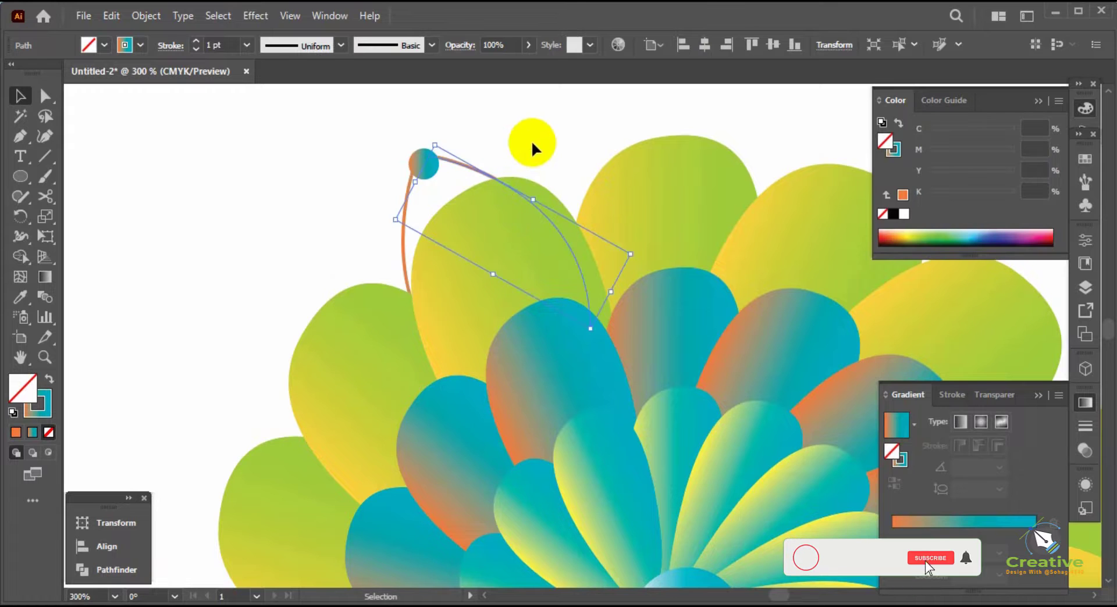
{"action": "left_click", "coordinate": [532, 144]}
Step: Group the two curves with the small circle and clear the selection
{"action": "left_click", "coordinate": [428, 165]}
{"action": "left_click_drag", "start_coordinate": [428, 165], "coordinate": [441, 164]}
{"action": "right_click", "coordinate": [465, 157]}
{"action": "left_click", "coordinate": [482, 268]}
{"action": "left_click", "coordinate": [312, 214]}
Step: Try arranging the petal outline group at the front of the stacking order
{"action": "scroll", "coordinate": [313, 203], "scroll_direction": "down", "scroll_amount": 2}
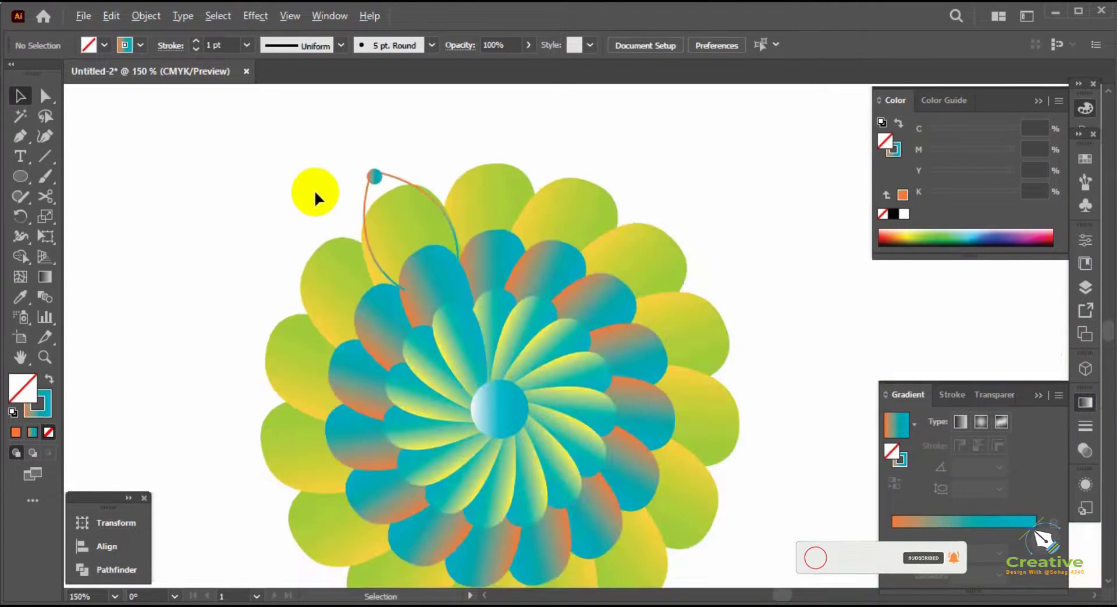
{"action": "left_click", "coordinate": [380, 177]}
{"action": "right_click", "coordinate": [381, 177]}
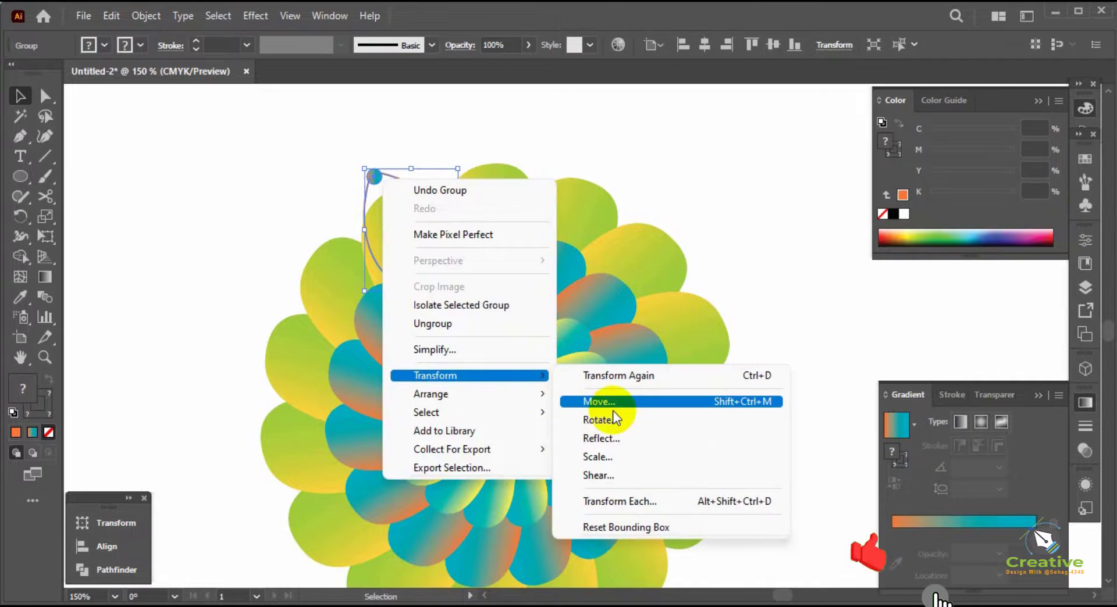
{"action": "mouse_move", "coordinate": [526, 398]}
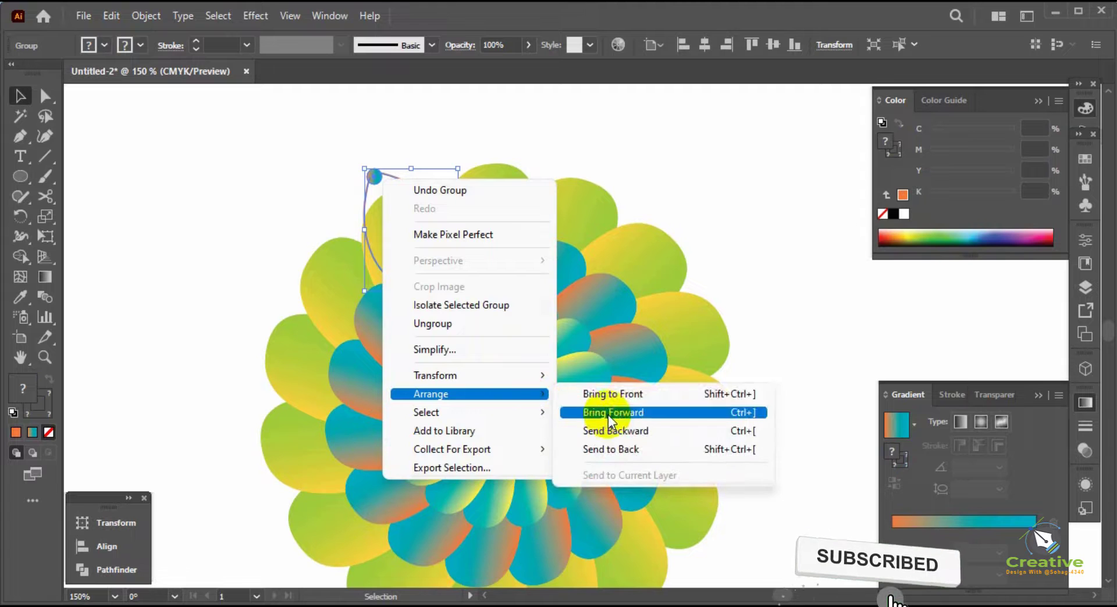
{"action": "left_click", "coordinate": [618, 395]}
Step: Send the petal outline group to the back behind the flower and clear the selection
{"action": "right_click", "coordinate": [409, 204]}
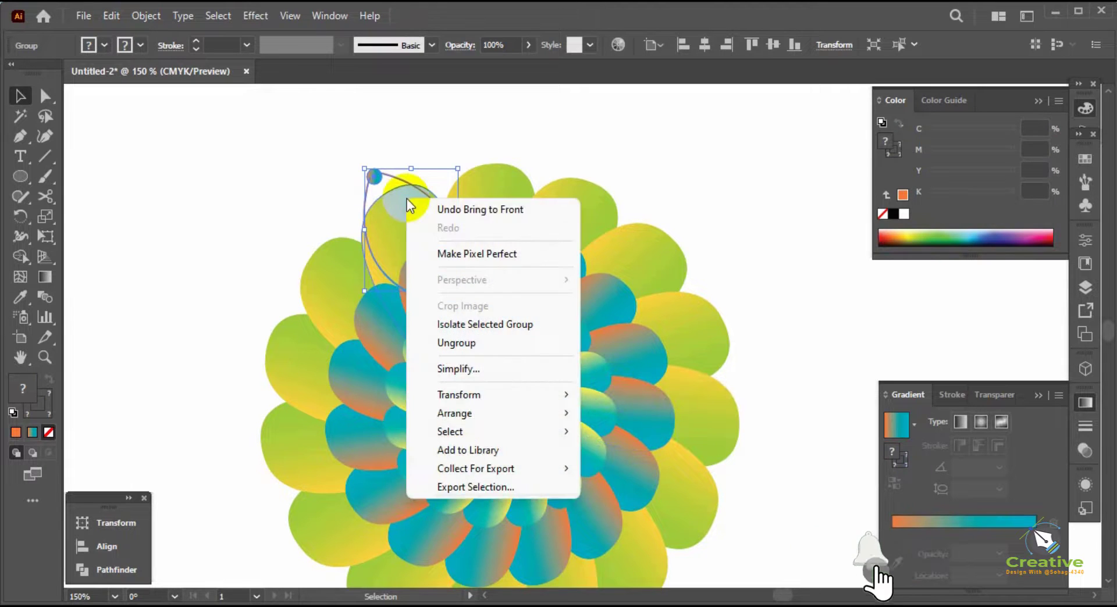
{"action": "left_click", "coordinate": [634, 472]}
{"action": "left_click", "coordinate": [777, 364]}
Step: Rotate a copy of the petal outline group around the flower's centre to the next outer petal
{"action": "key", "text": "ctrl+minus"}
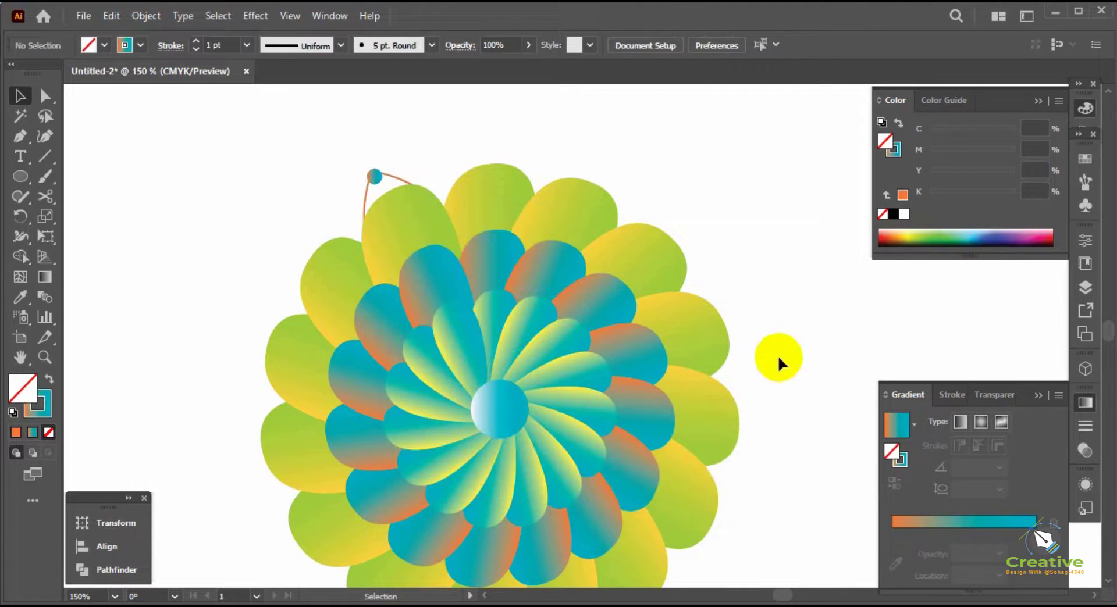
{"action": "left_click_drag", "start_coordinate": [662, 180], "coordinate": [582, 167]}
{"action": "left_click_drag", "start_coordinate": [406, 145], "coordinate": [409, 183]}
{"action": "left_click", "coordinate": [381, 198]}
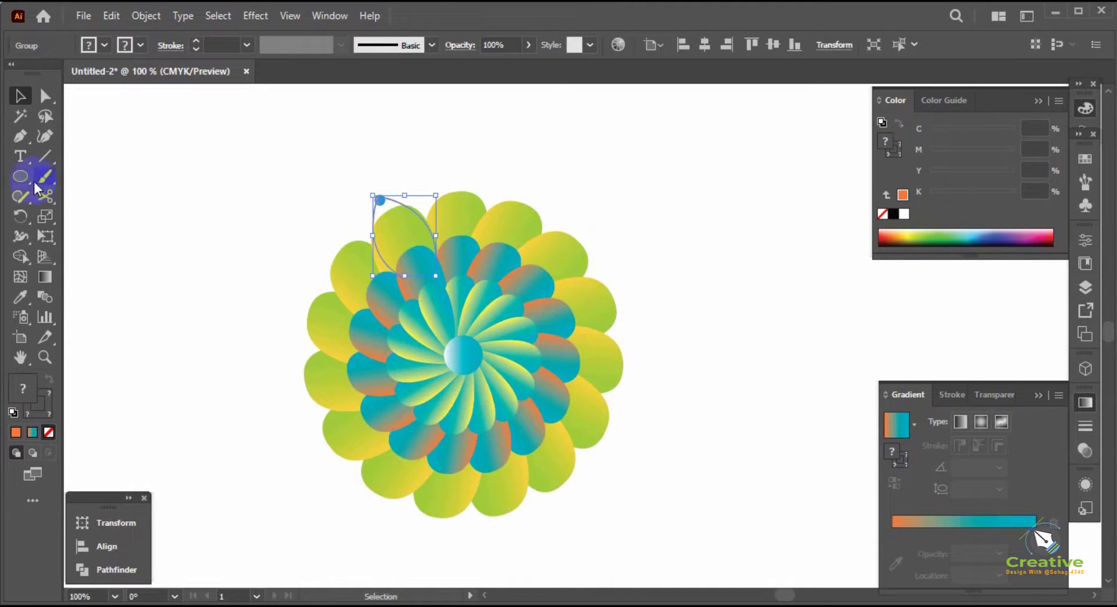
{"action": "left_click", "coordinate": [21, 217]}
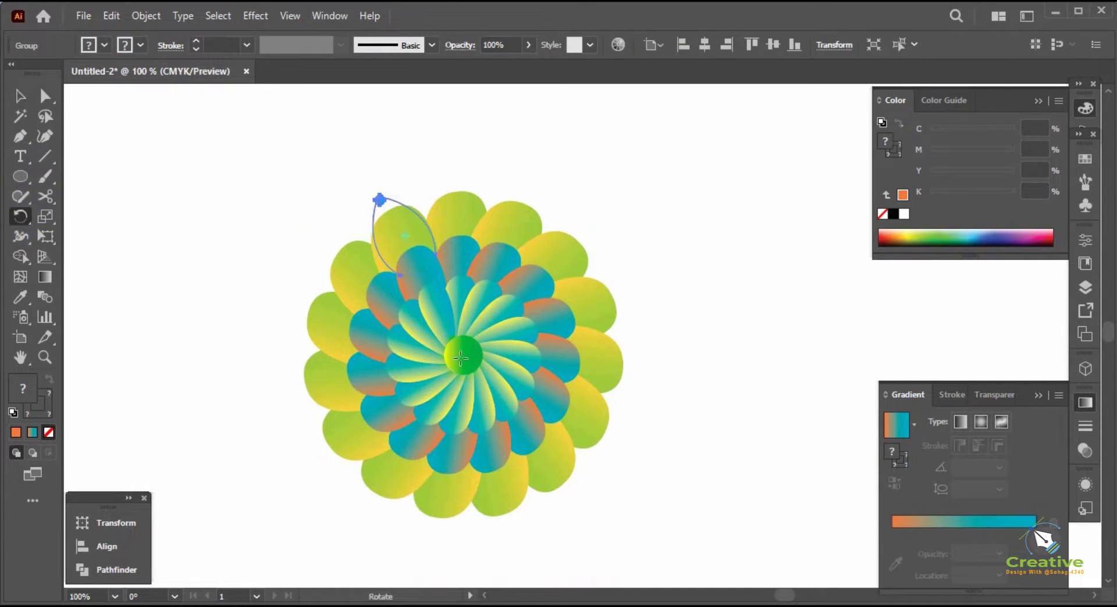
{"action": "left_click", "coordinate": [463, 354]}
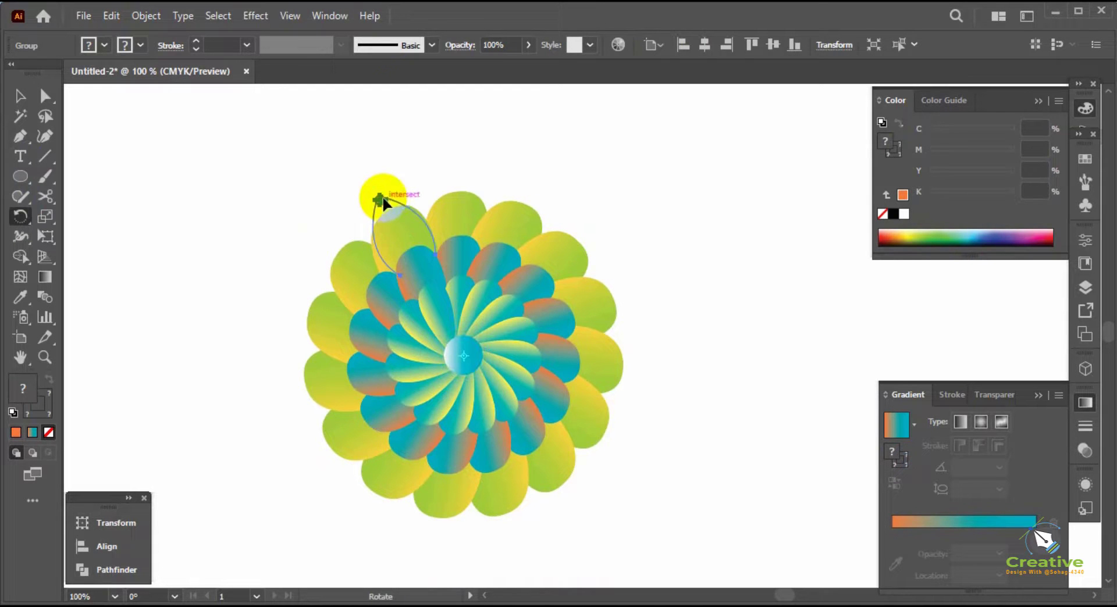
{"action": "left_click_drag", "start_coordinate": [379, 198], "coordinate": [456, 178]}
Step: Repeat the rotated outline copy 12 times to complete the ring around the flower, and clear the selection
{"action": "key", "text": "ctrl+d"}
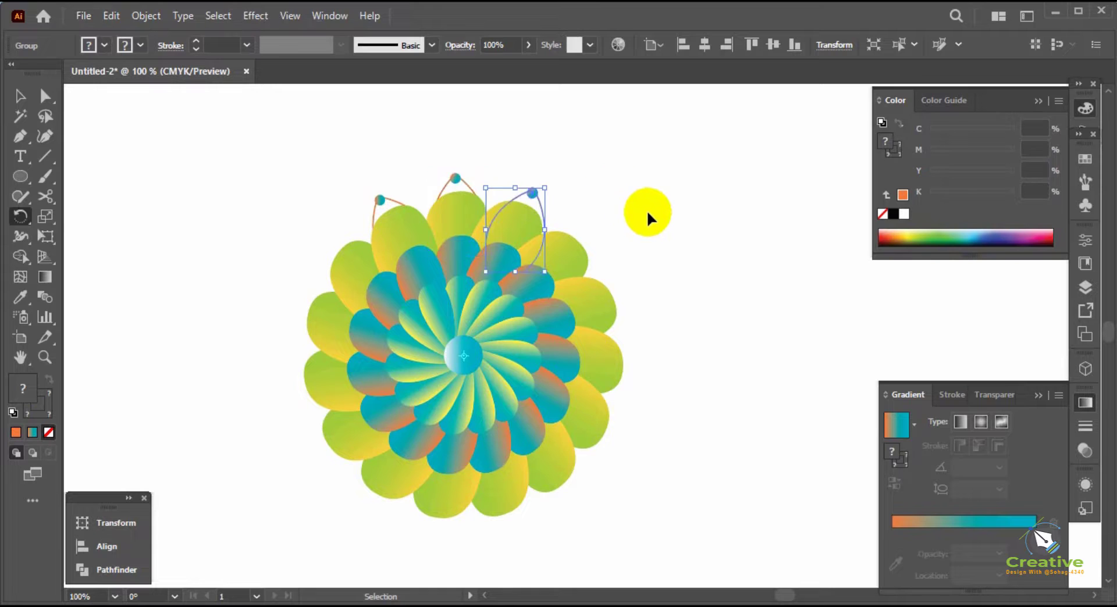
{"action": "key", "text": "ctrl+d"}
{"action": "key", "text": "ctrl+d"}
{"action": "key", "text": "ctrl+d"}
{"action": "key", "text": "ctrl+d"}
{"action": "key", "text": "ctrl+d"}
{"action": "key", "text": "ctrl+d"}
{"action": "key", "text": "ctrl+d"}
{"action": "key", "text": "ctrl+d"}
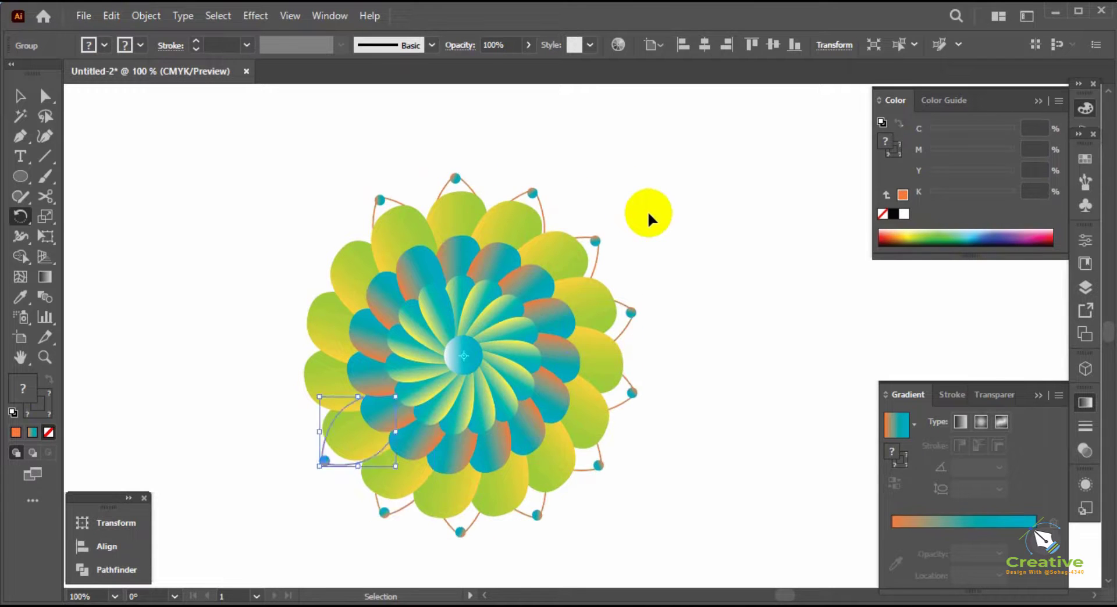
{"action": "key", "text": "ctrl+d"}
{"action": "key", "text": "ctrl+d"}
{"action": "key", "text": "ctrl+d"}
{"action": "key", "text": "v"}
{"action": "left_click", "coordinate": [647, 211]}
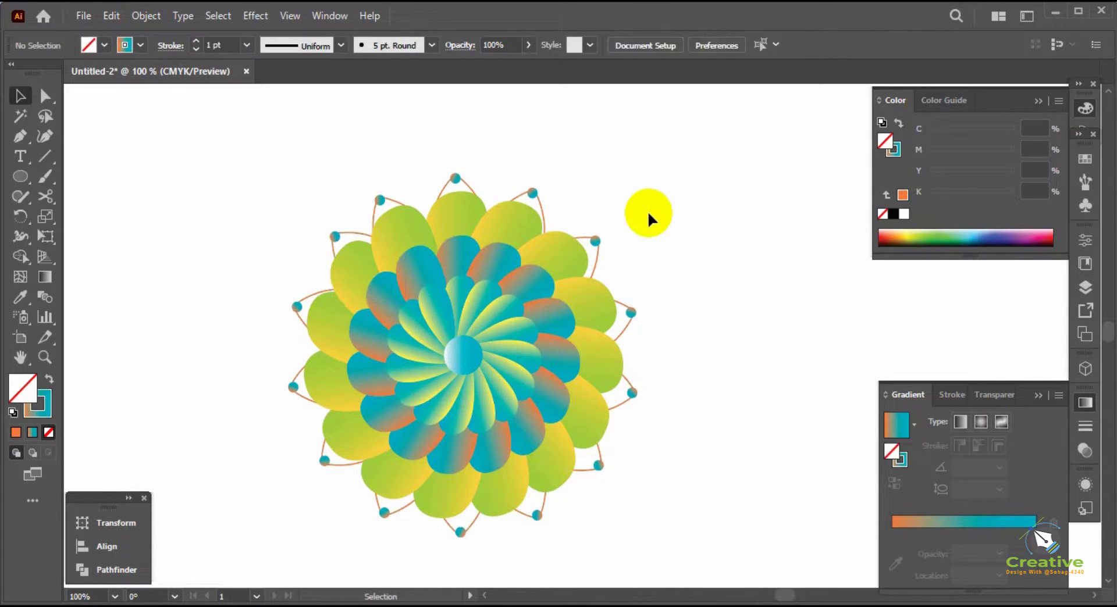
Step: Group all the flower rings, centre circle and petal outlines, and move the group slightly to the right and down
{"action": "scroll", "coordinate": [648, 214], "scroll_direction": "down", "scroll_amount": 1}
{"action": "left_click_drag", "start_coordinate": [714, 442], "coordinate": [306, 149]}
{"action": "left_click_drag", "start_coordinate": [461, 185], "coordinate": [353, 171]}
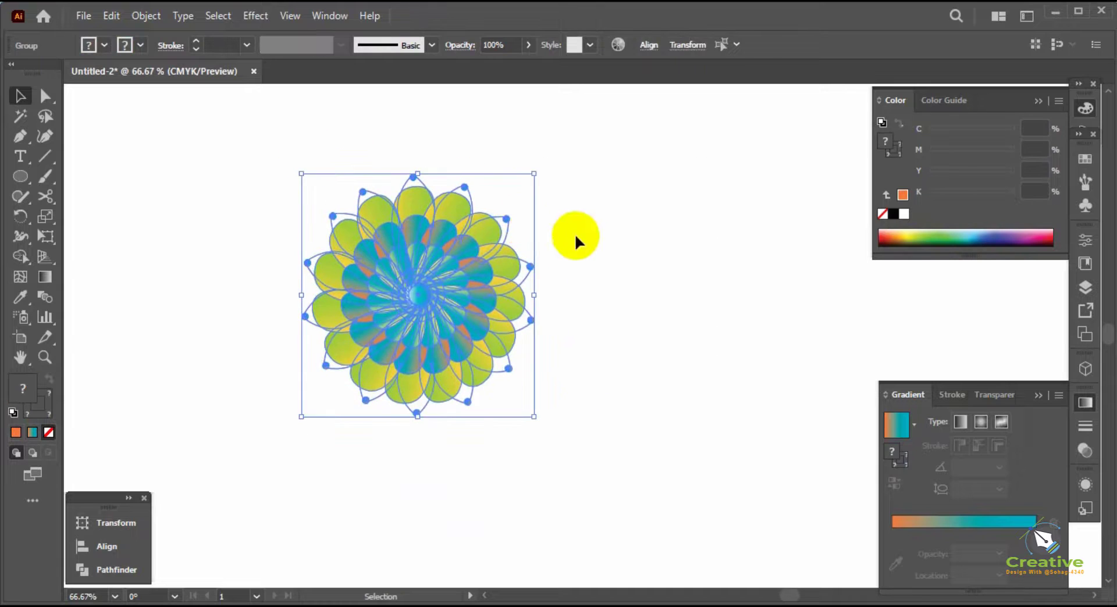
{"action": "key", "text": "ctrl+g"}
{"action": "left_click", "coordinate": [609, 269]}
{"action": "left_click_drag", "start_coordinate": [608, 265], "coordinate": [567, 265]}
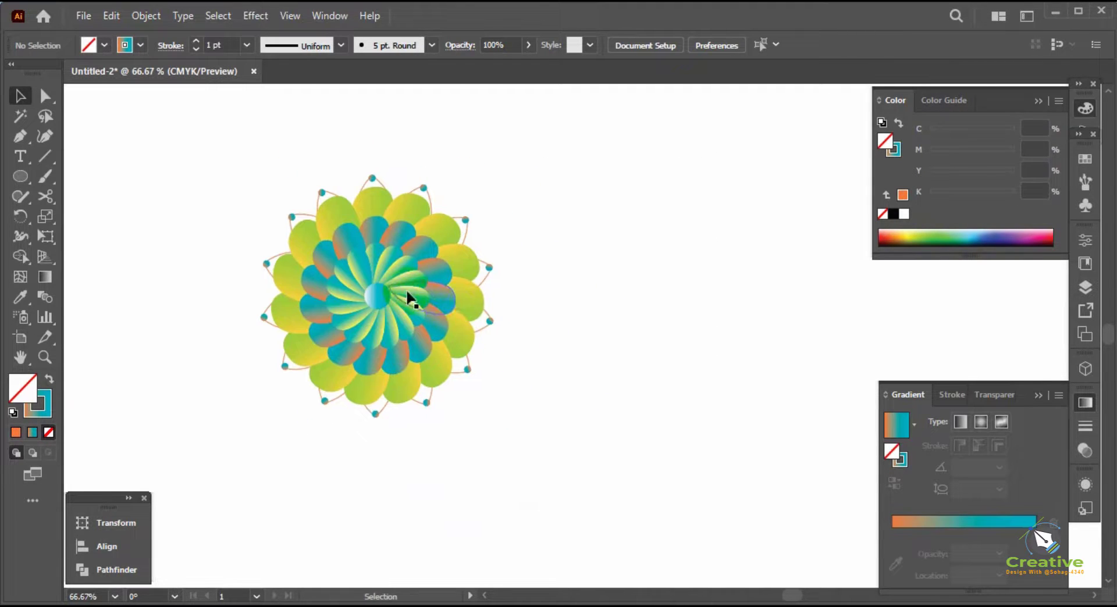
{"action": "left_click_drag", "start_coordinate": [407, 292], "coordinate": [492, 295]}
Step: Apply a Multiply drop shadow to the flower group with 75% opacity, 7 pt offsets and 5 pt blur, and move the group slightly right
{"action": "left_click", "coordinate": [216, 16]}
{"action": "mouse_move", "coordinate": [254, 15]}
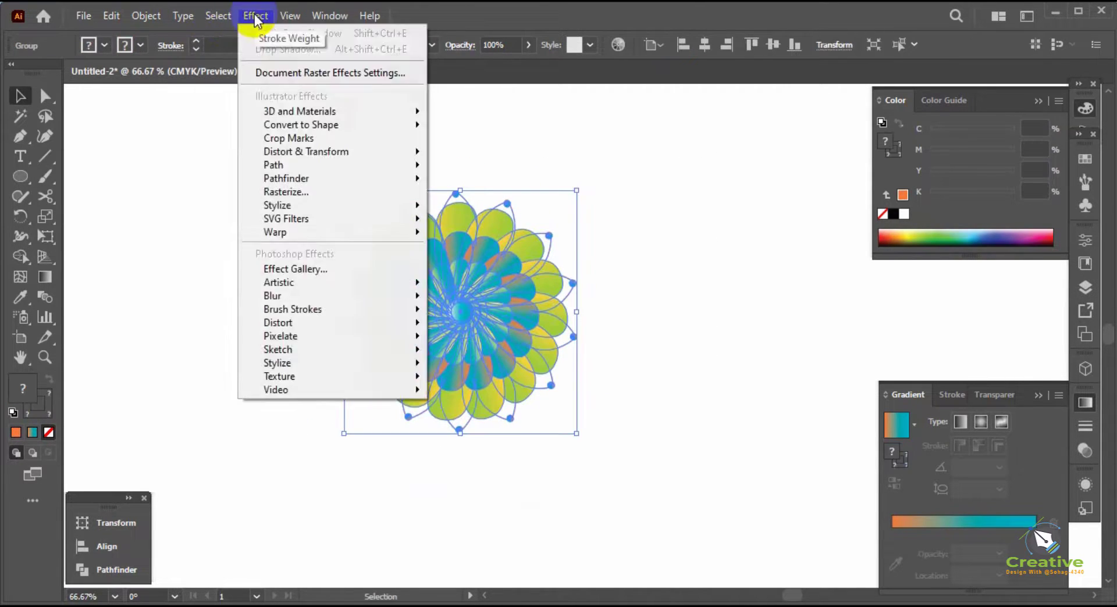
{"action": "mouse_move", "coordinate": [401, 205]}
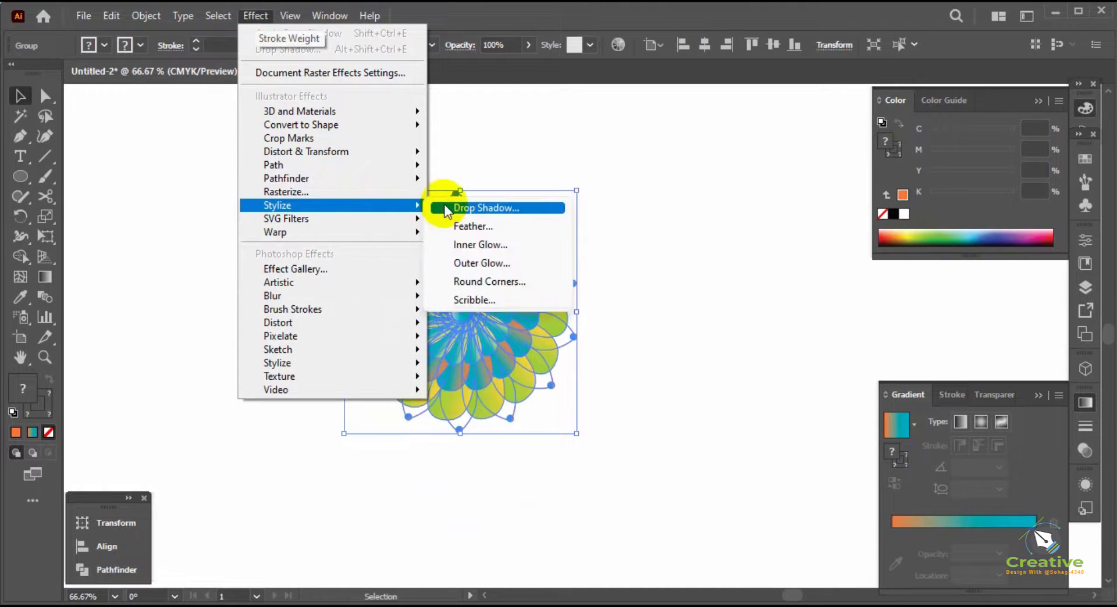
{"action": "left_click", "coordinate": [471, 207]}
{"action": "left_click", "coordinate": [817, 352]}
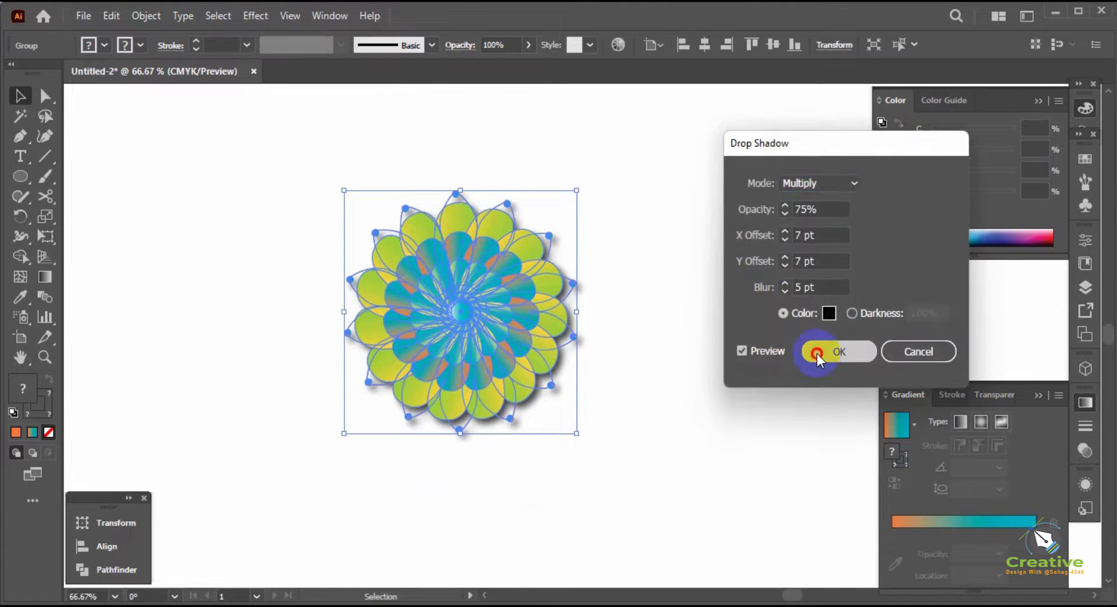
{"action": "left_click", "coordinate": [711, 464]}
{"action": "left_click_drag", "start_coordinate": [470, 314], "coordinate": [508, 323]}
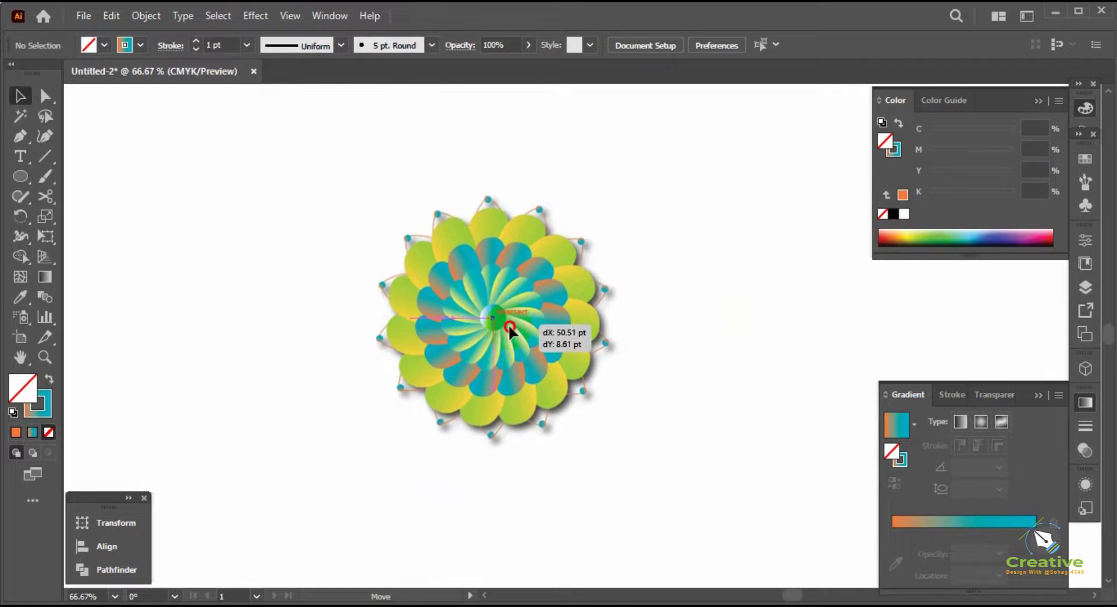
{"action": "left_click", "coordinate": [701, 430]}
Step: Change the gradient of the flower's centre circle alone to radial and clear the selection
{"action": "key", "text": "a"}
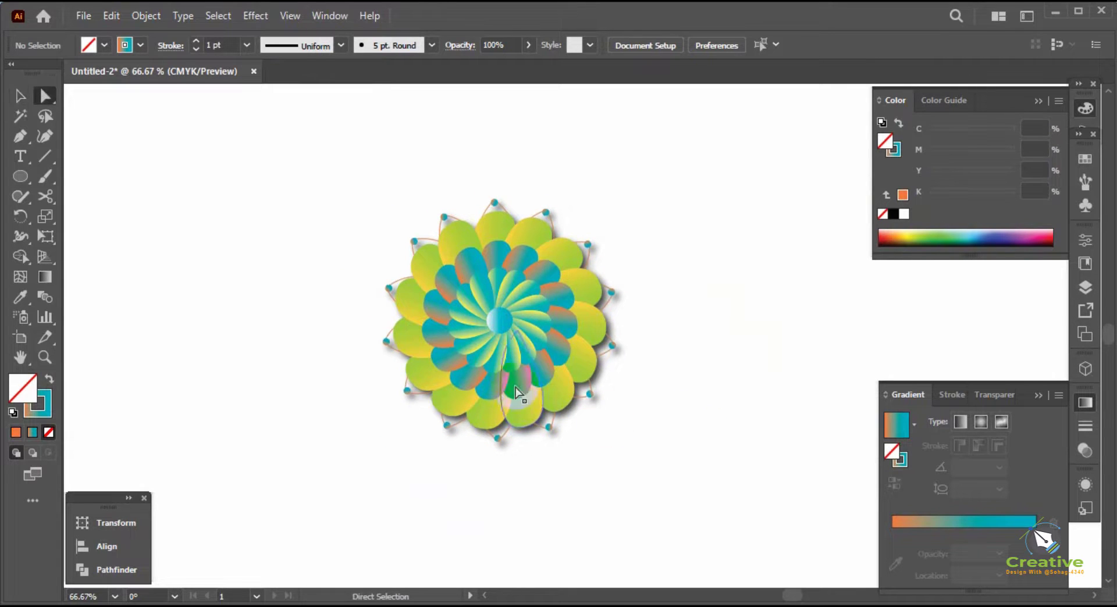
{"action": "left_click", "coordinate": [501, 319]}
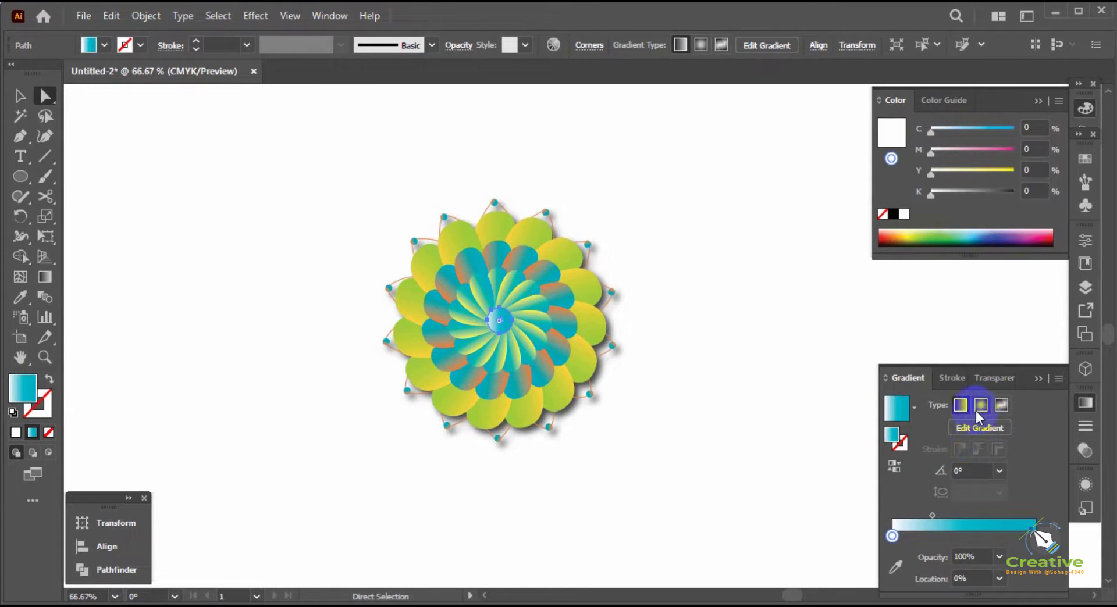
{"action": "left_click", "coordinate": [981, 406]}
{"action": "left_click", "coordinate": [798, 416]}
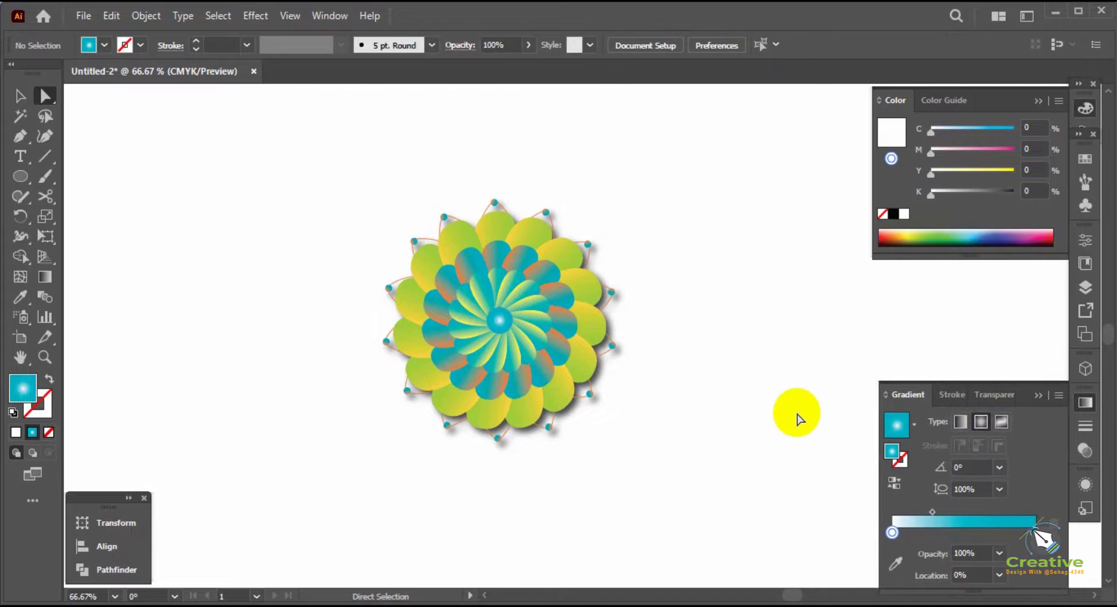
{"action": "key", "text": "v"}
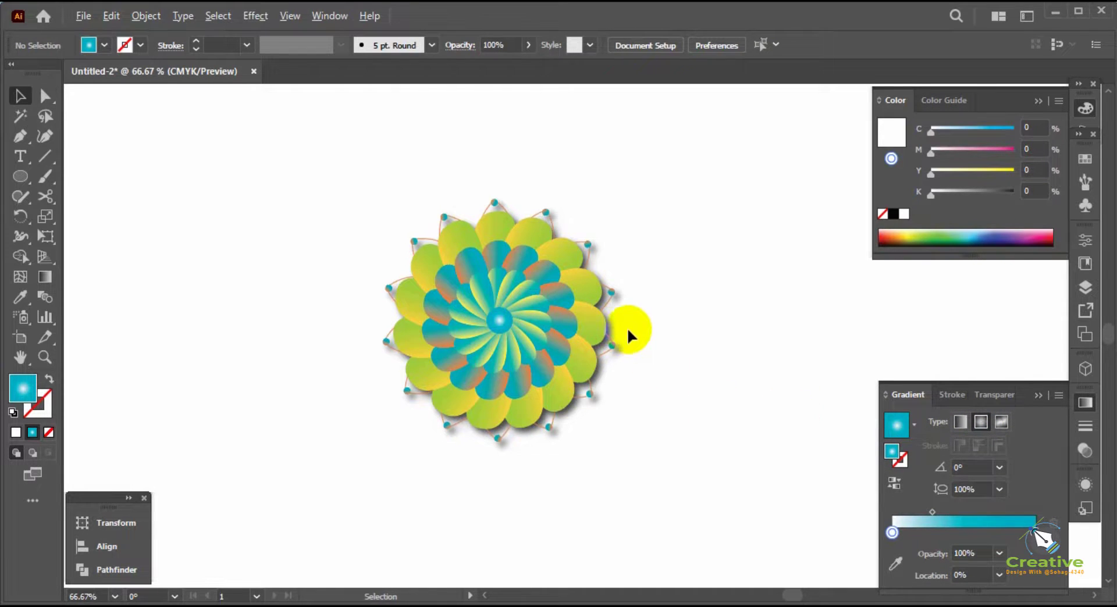
Step: Collapse the Gradient and Color panels for a clear view of the whole flower at 100% zoom
{"action": "scroll", "coordinate": [627, 327], "scroll_direction": "up", "scroll_amount": 1}
{"action": "key", "text": "space"}
{"action": "left_click_drag", "start_coordinate": [710, 318], "coordinate": [780, 323]}
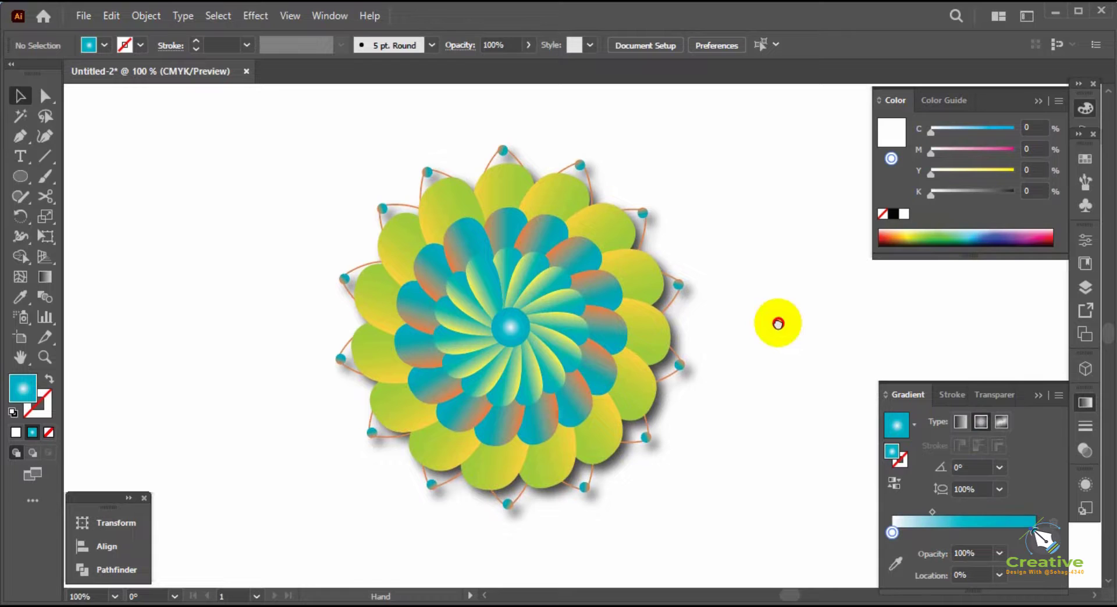
{"action": "left_click", "coordinate": [1038, 395]}
{"action": "left_click", "coordinate": [1035, 105]}
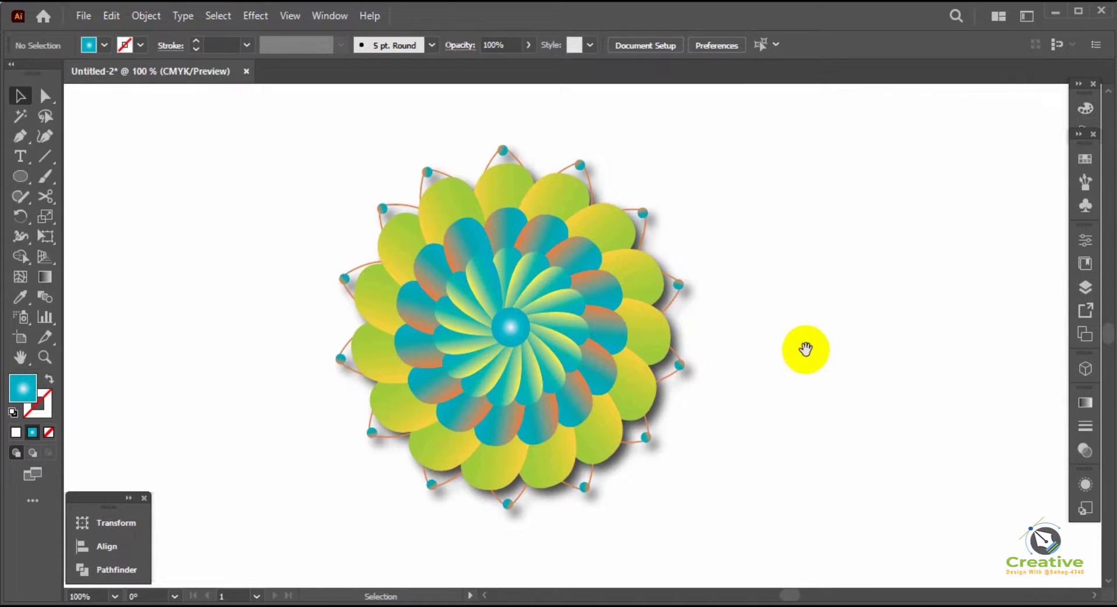
{"action": "key", "text": "space"}
{"action": "left_click_drag", "start_coordinate": [803, 347], "coordinate": [821, 350]}
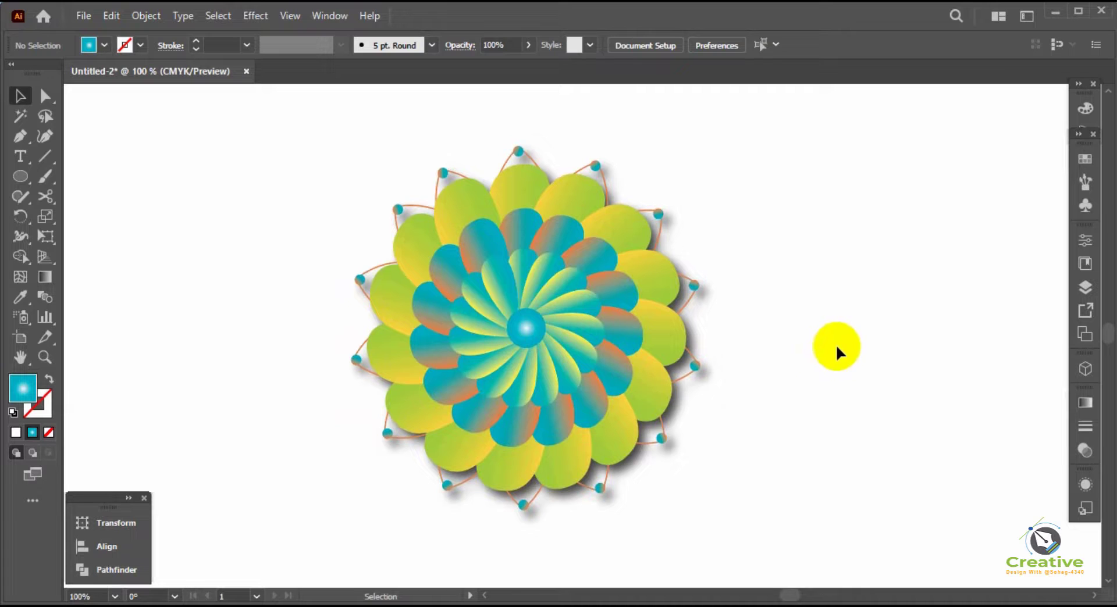